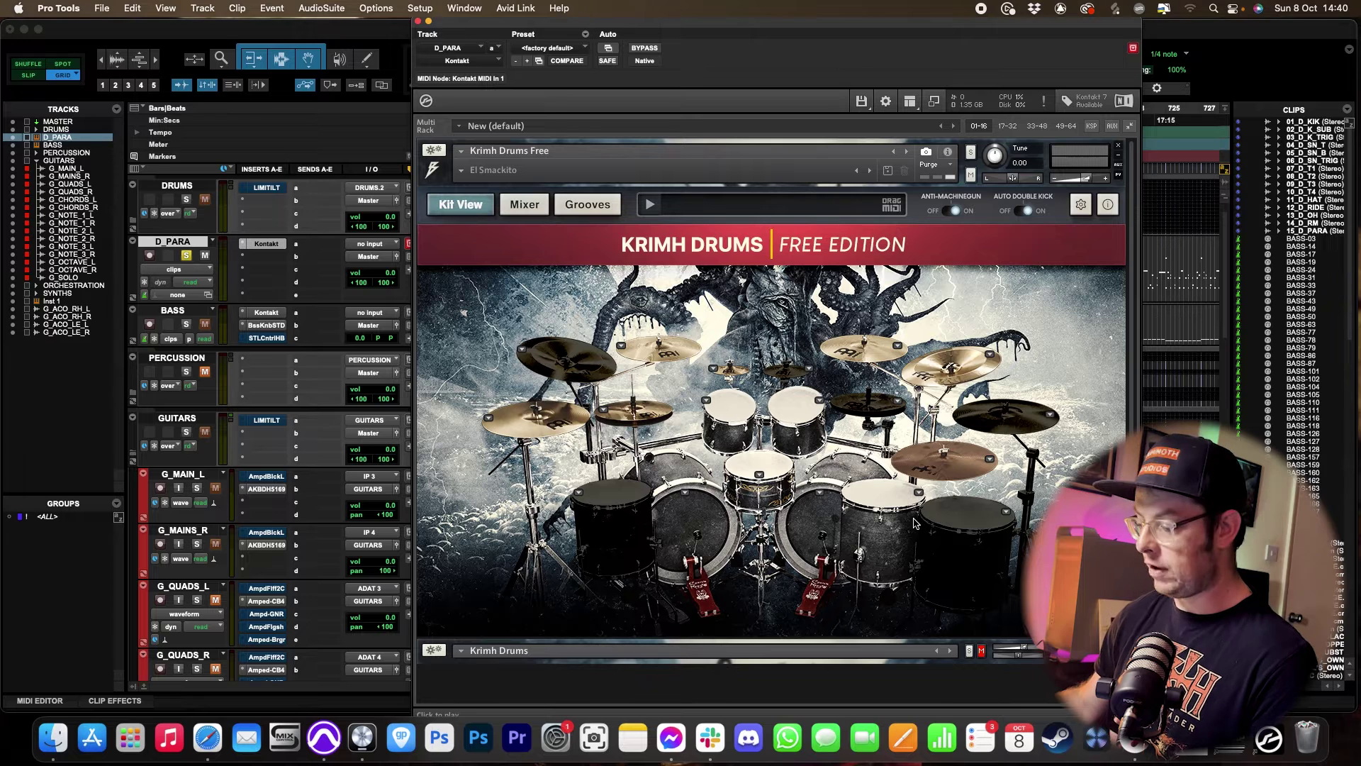
- Check the available variants for the second kick, the snare and the first tom in the Krimh Drums Free kit
left_click(685, 491)
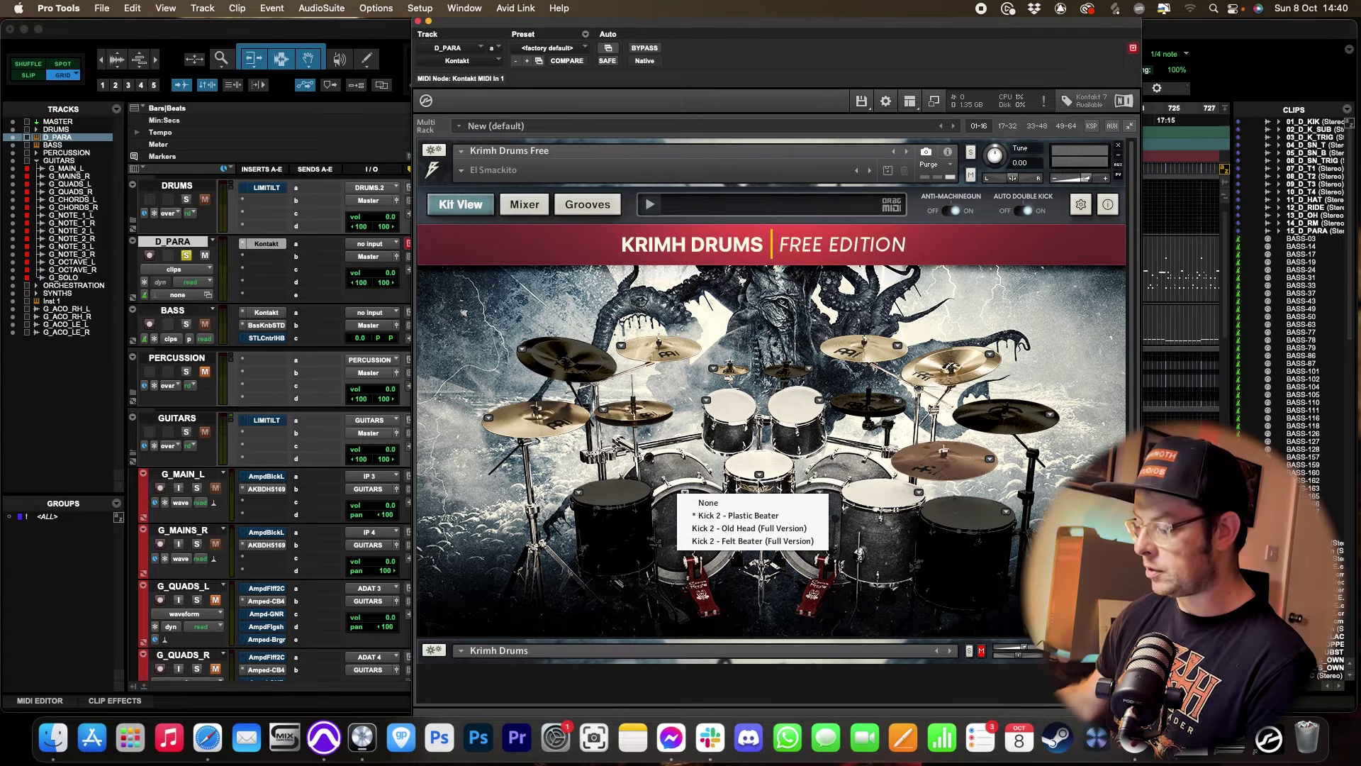
left_click(759, 475)
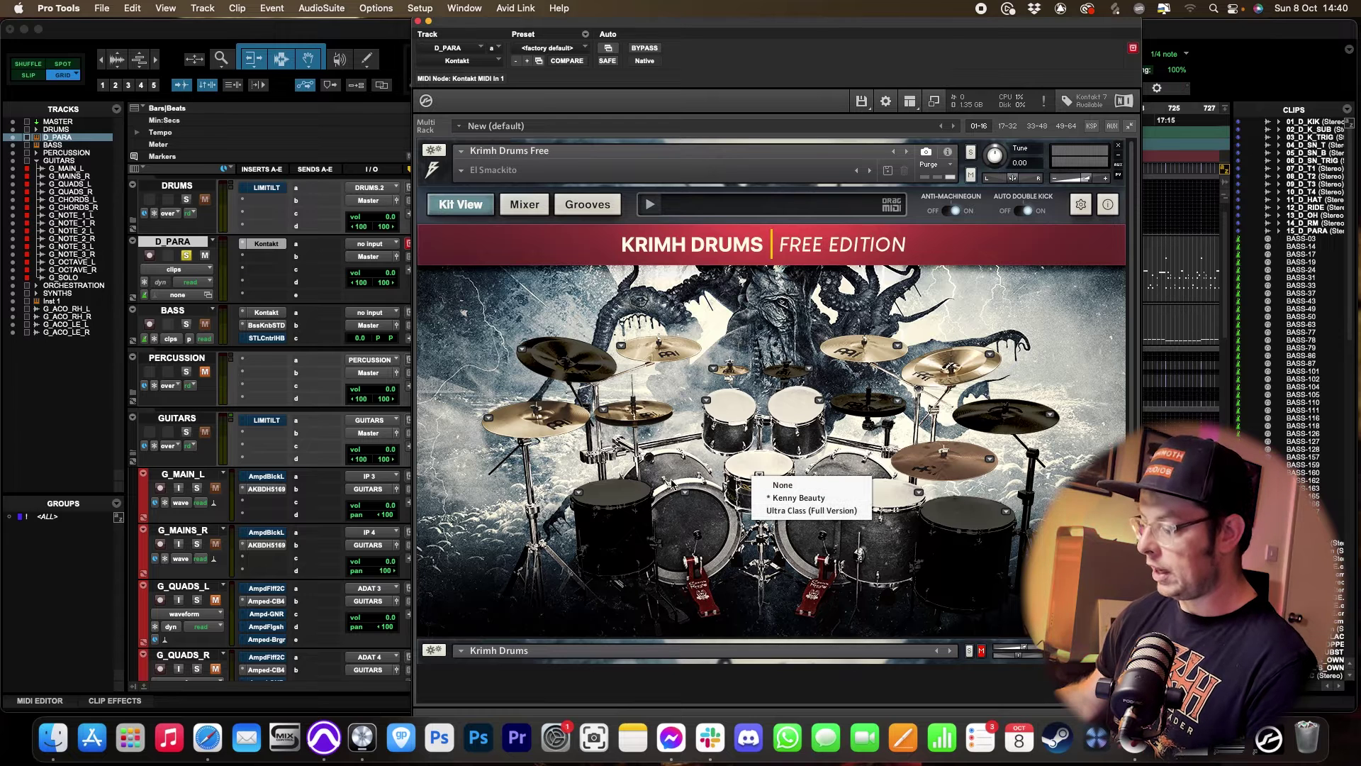
left_click(684, 454)
left_click(707, 402)
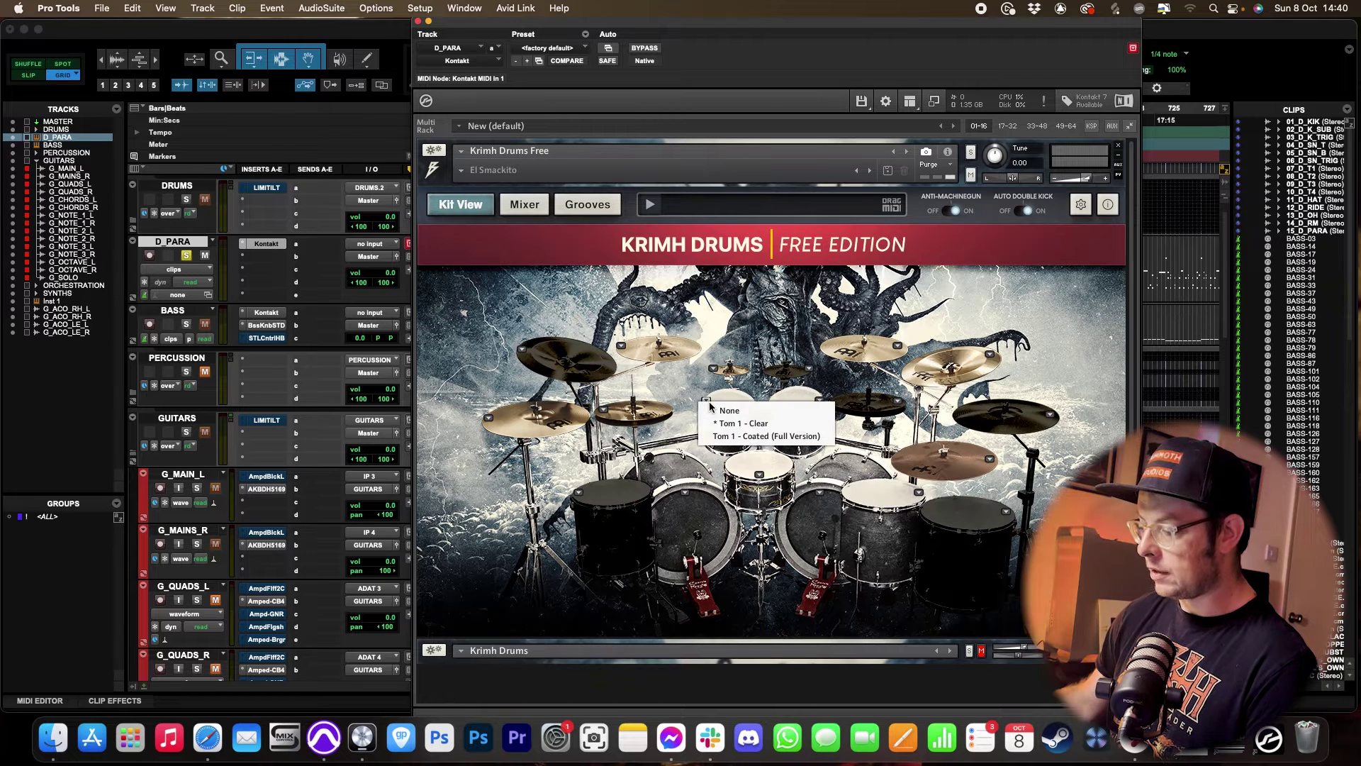
left_click(773, 437)
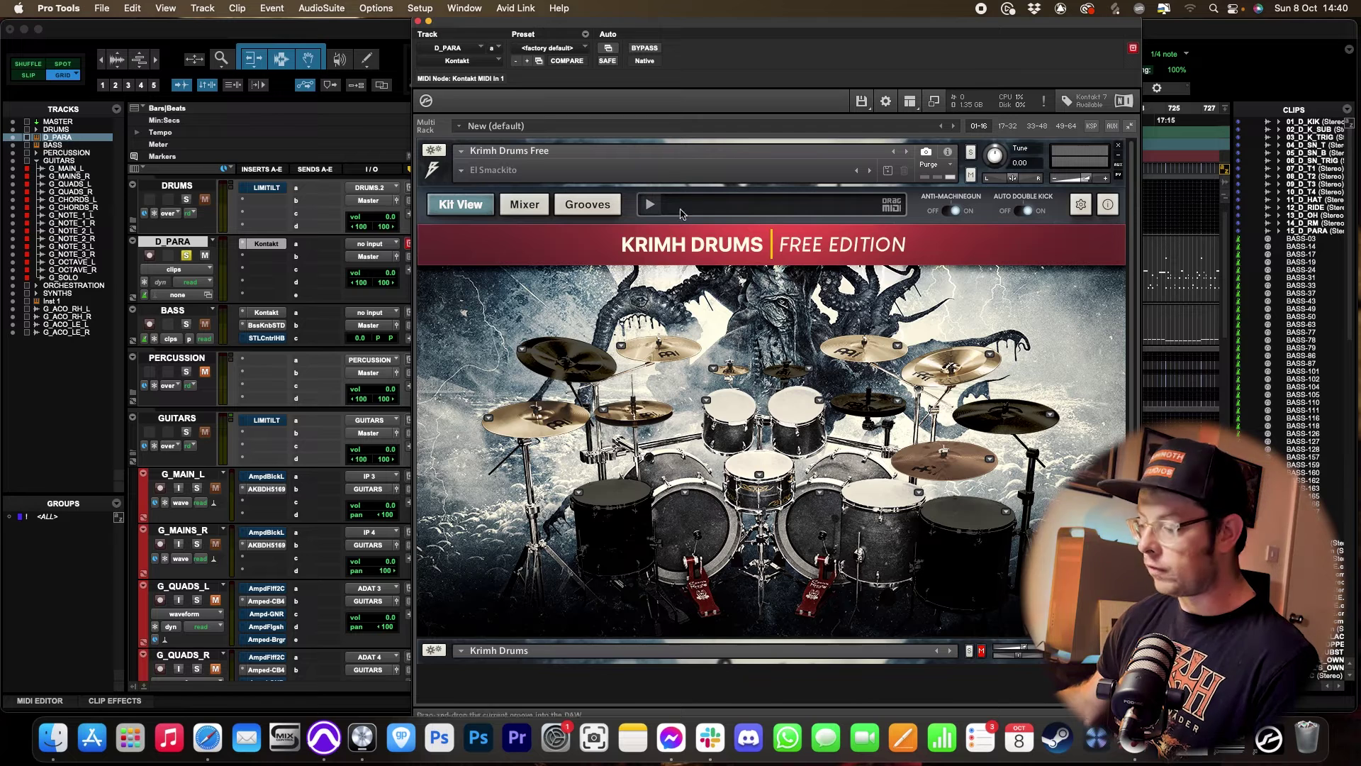
- Audition the kick, snare and first rack tom sounds of the Krimh Drums Free kit
left_click(703, 523)
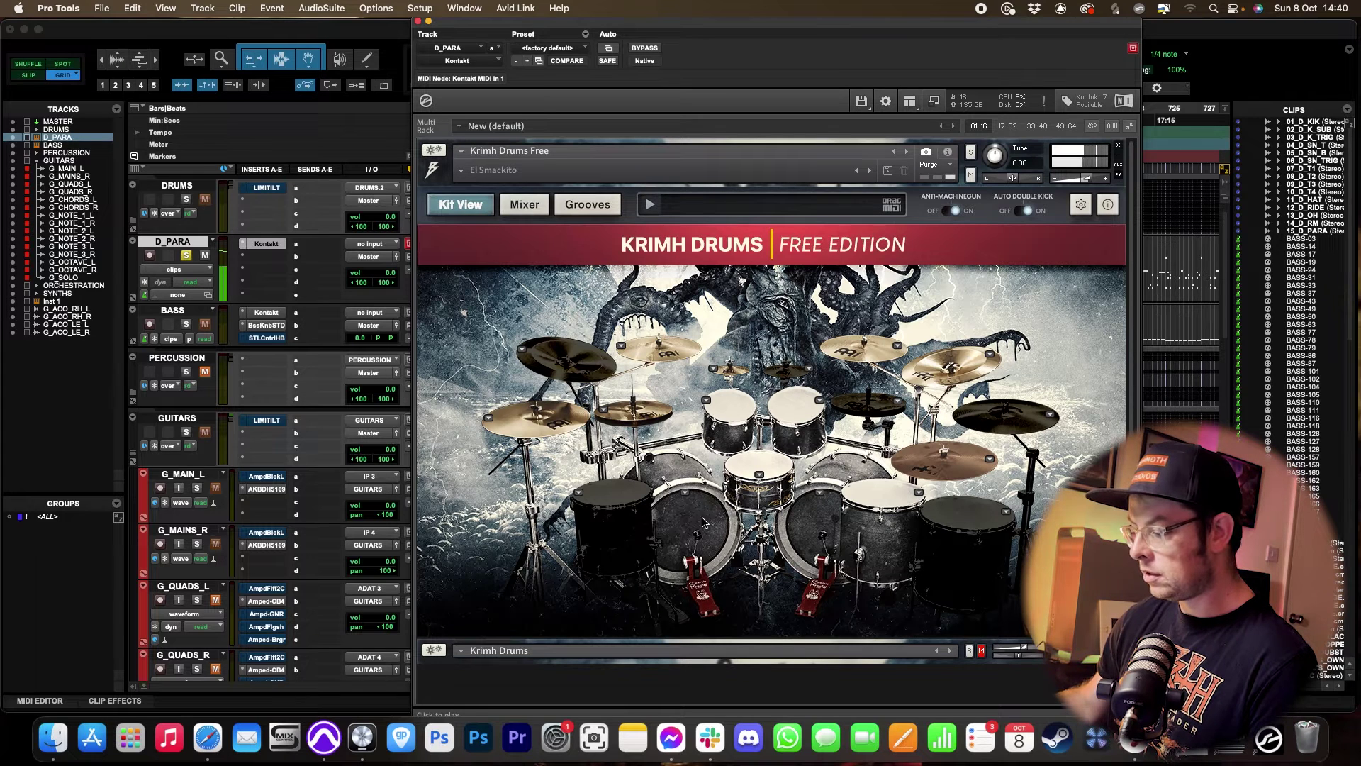
left_click(768, 464)
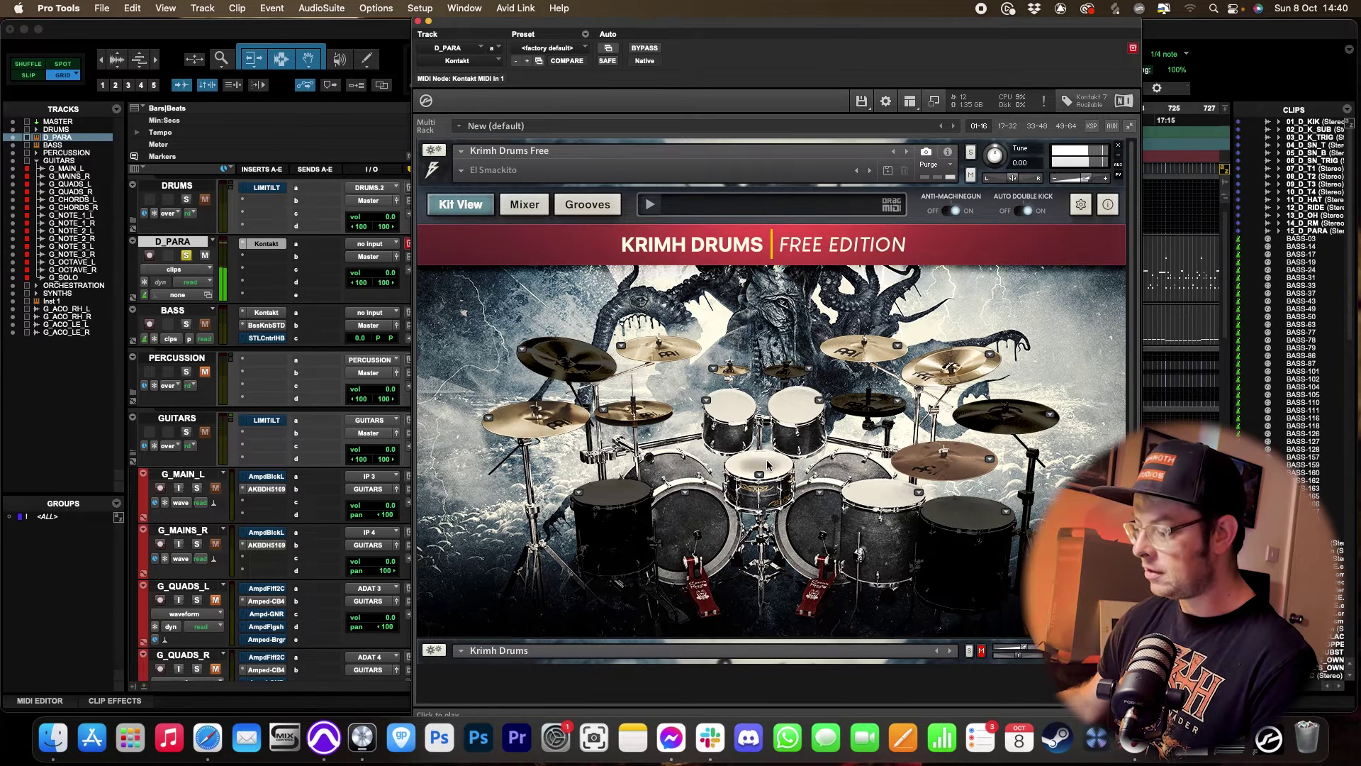
left_click(768, 465)
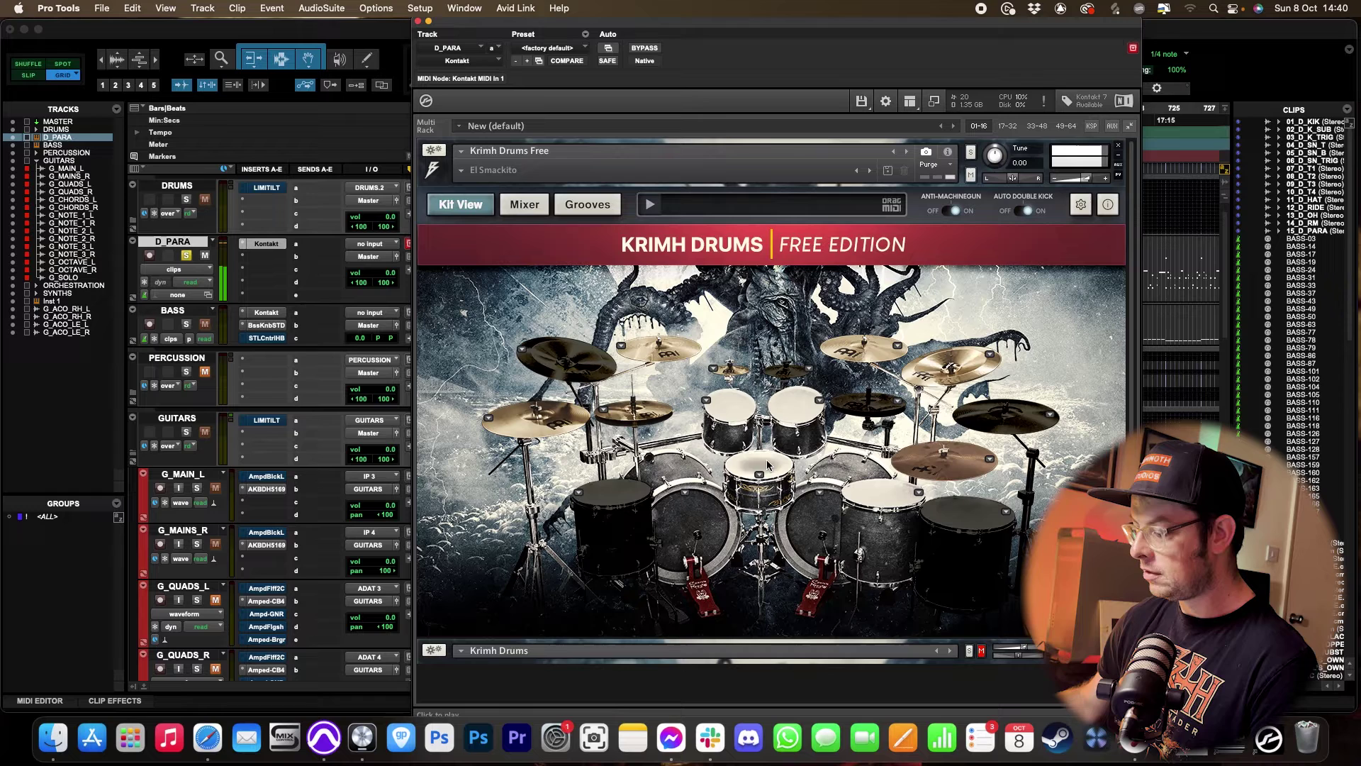
left_click(734, 404)
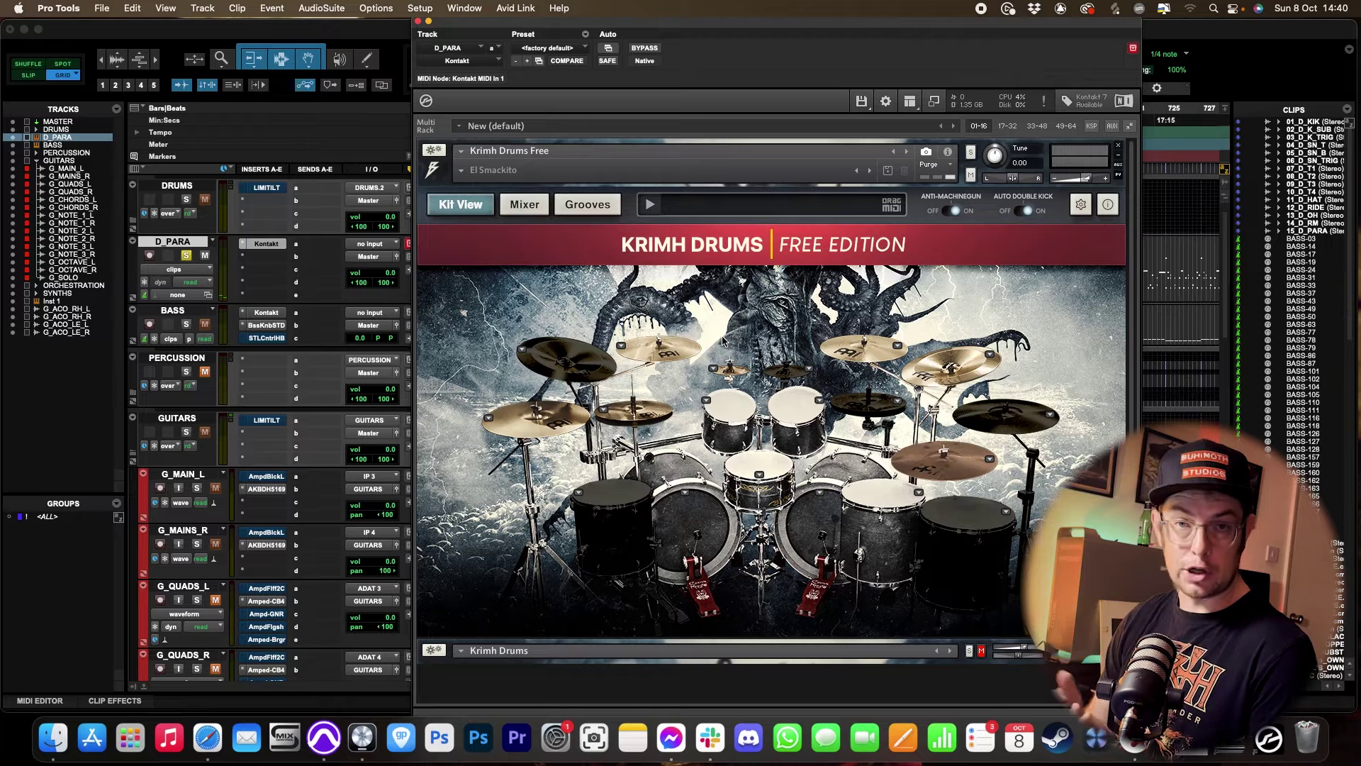
- Review the drum instrument's mixer, grooves, note mapping and velocity pages, ending on the note mapping
left_click(525, 204)
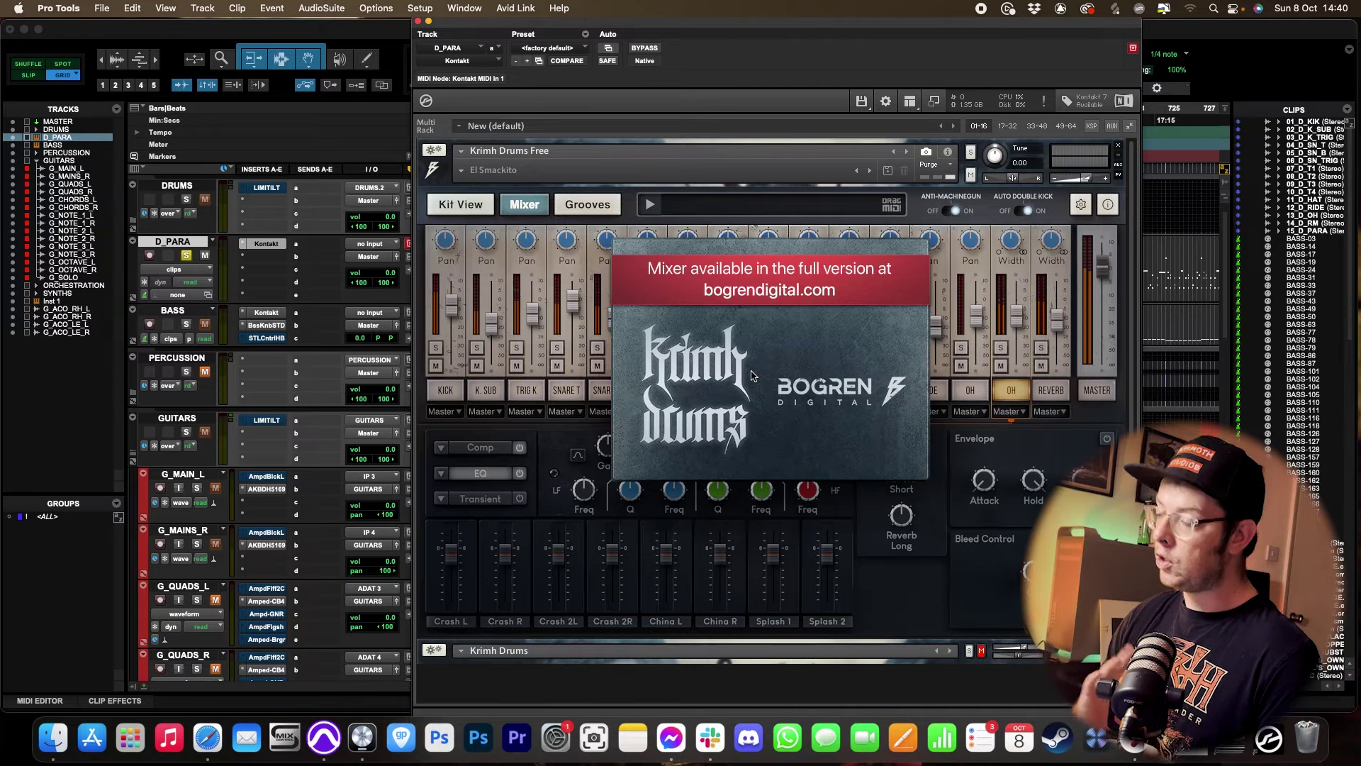
left_click(600, 207)
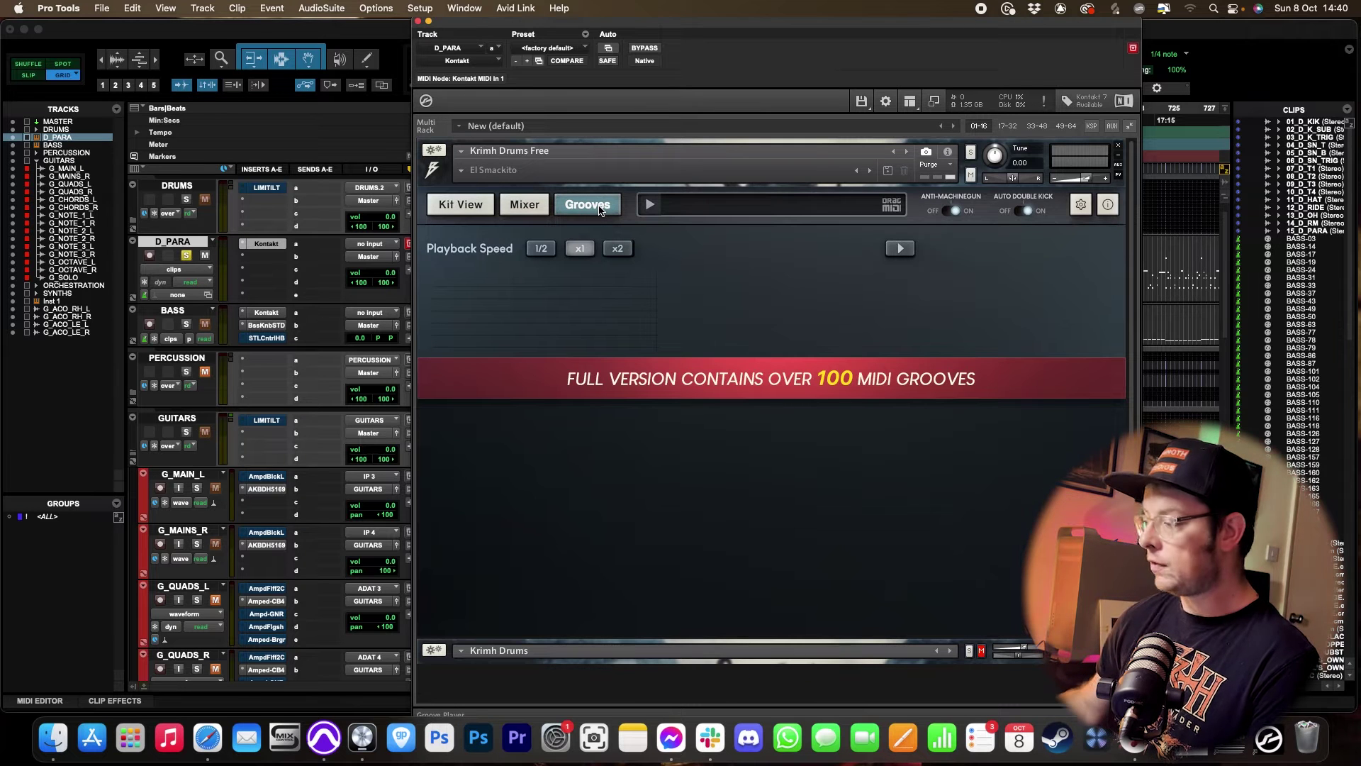
left_click(1080, 204)
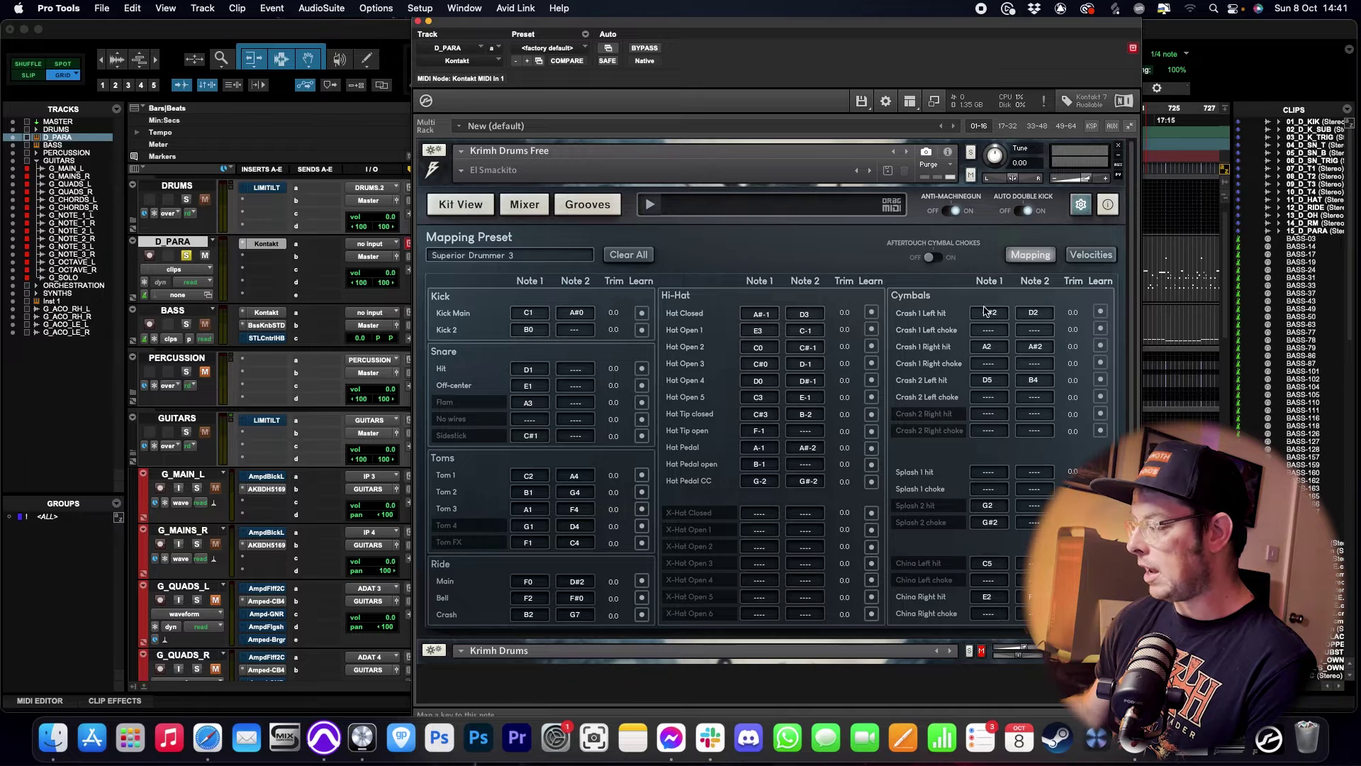
left_click(1088, 260)
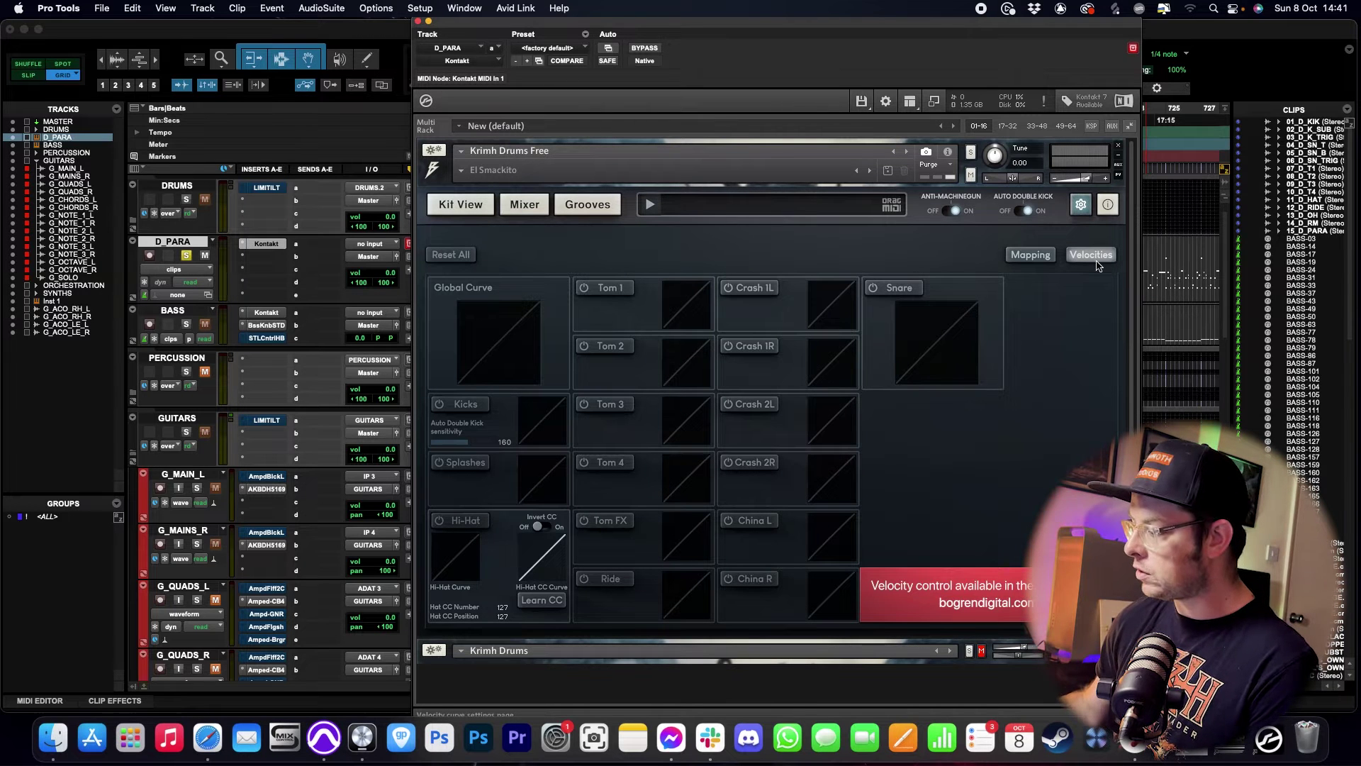
left_click(1039, 257)
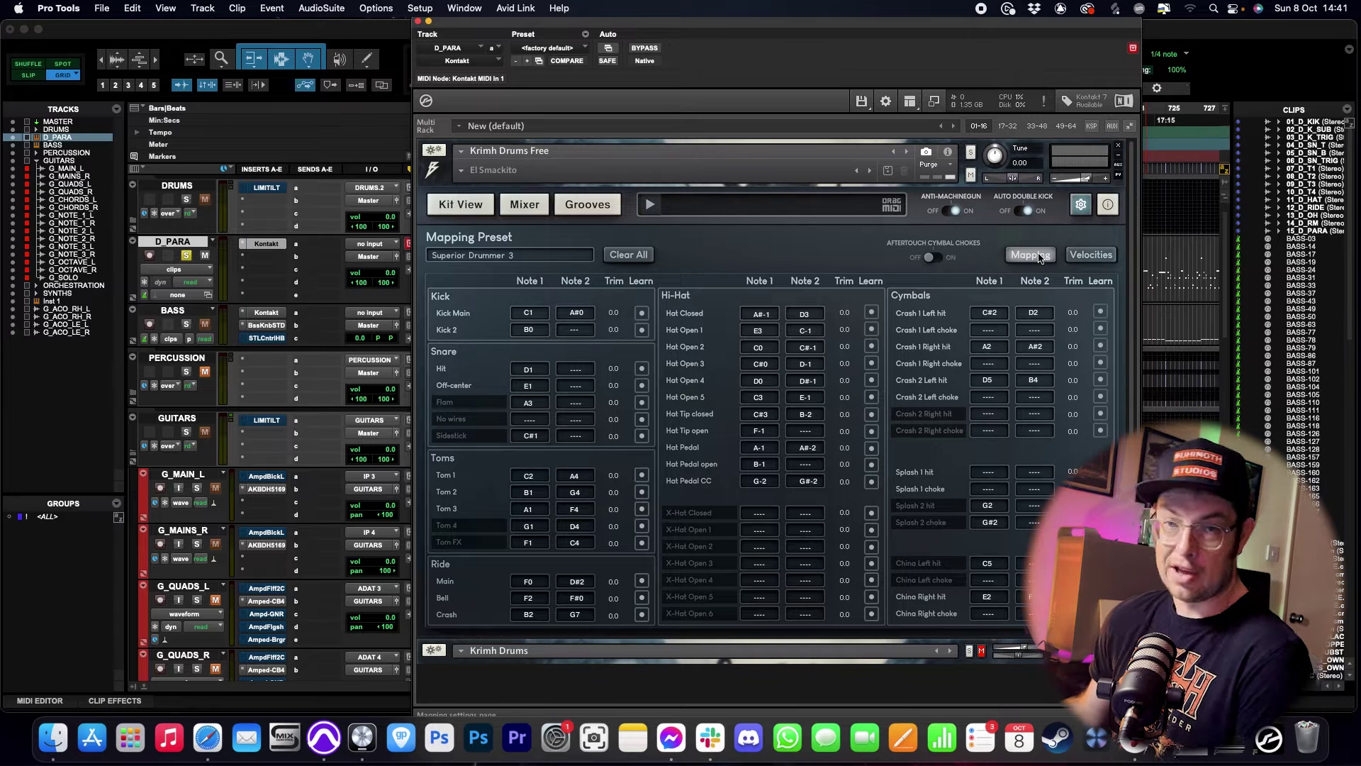
- Close the drum instrument and play the soloed D_PARA track from bar 684, just before the T6 verse
left_click(419, 22)
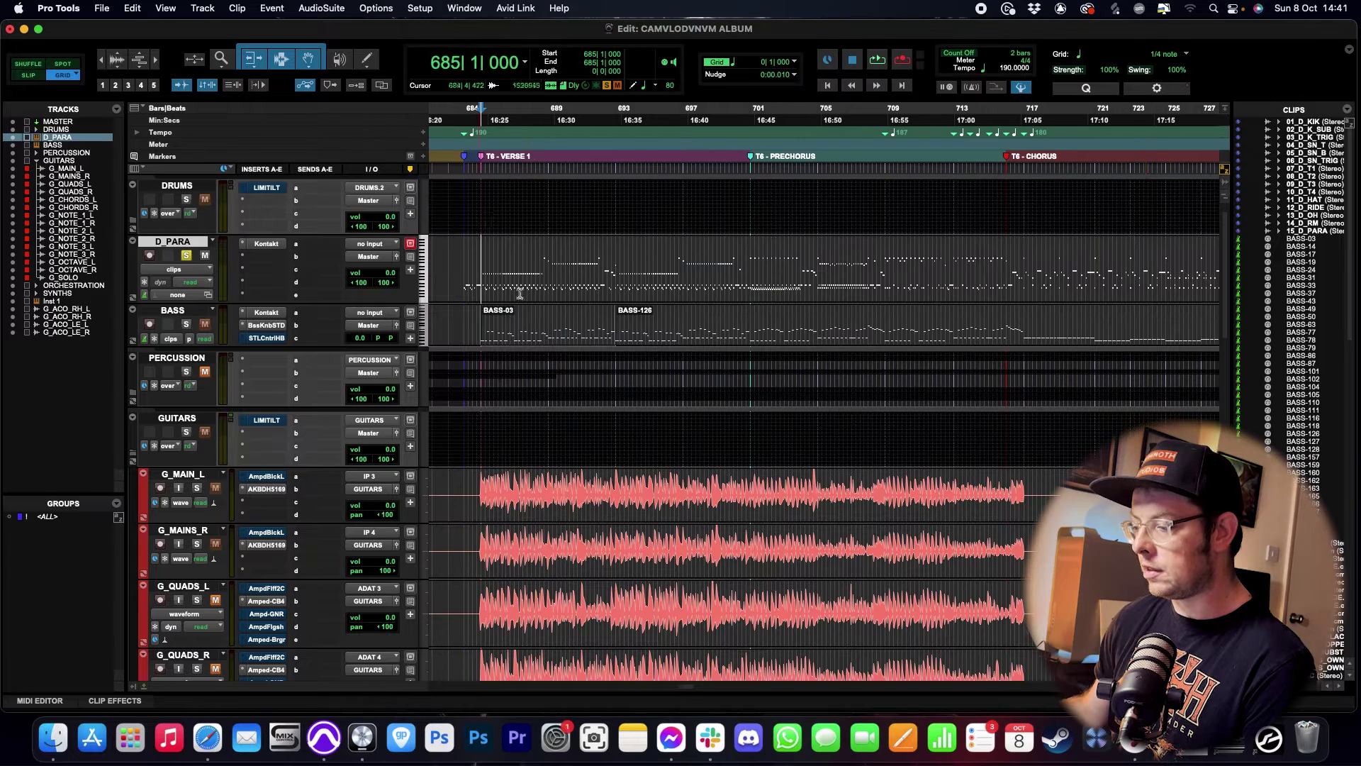
left_click(465, 255)
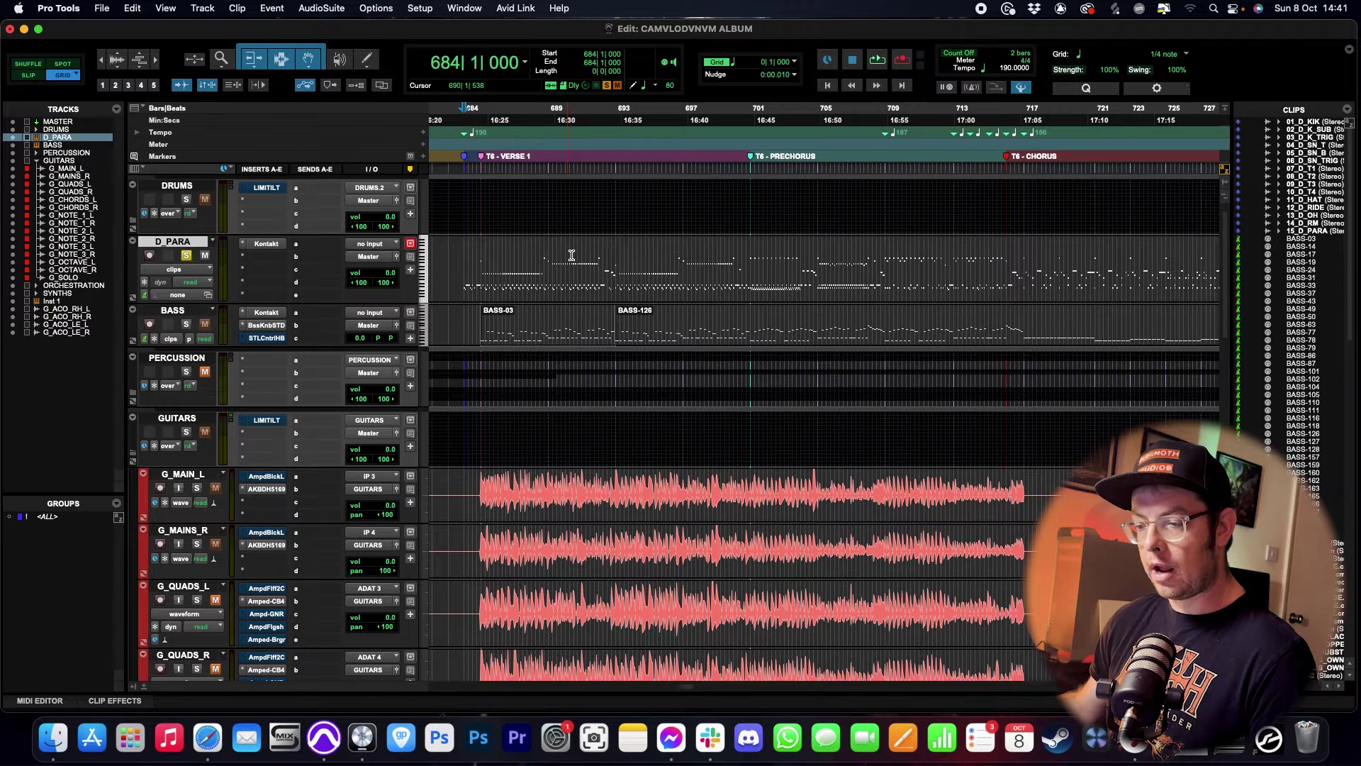
scroll(571, 255, "up", 1)
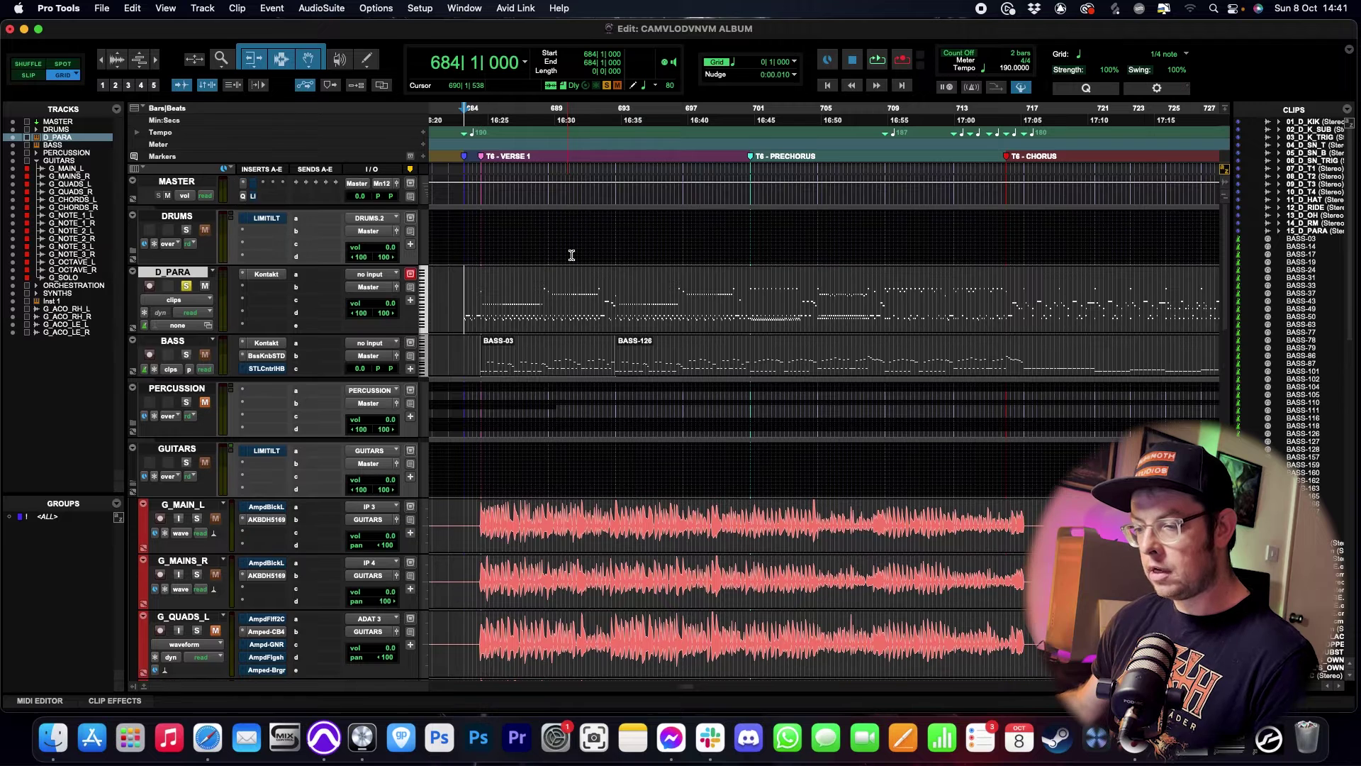
scroll(571, 258, "down", 1)
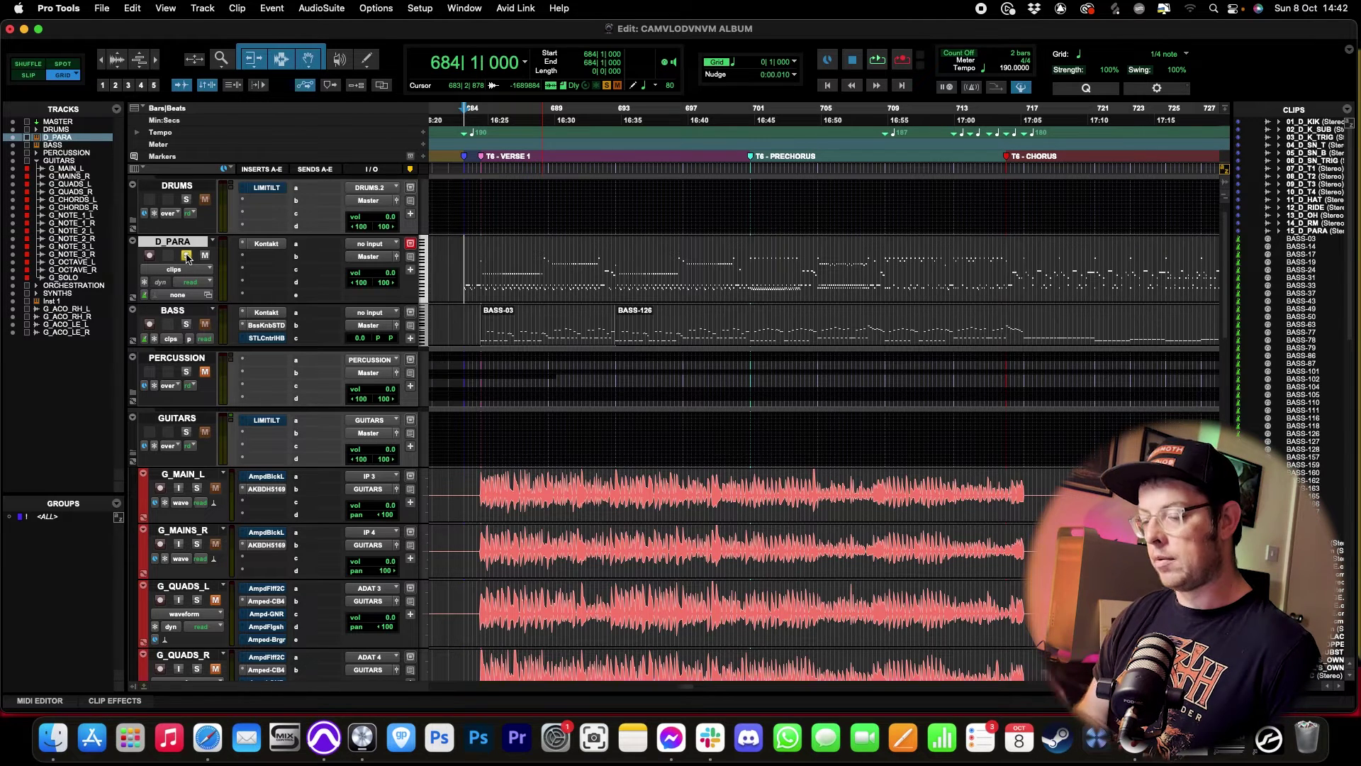
key("space")
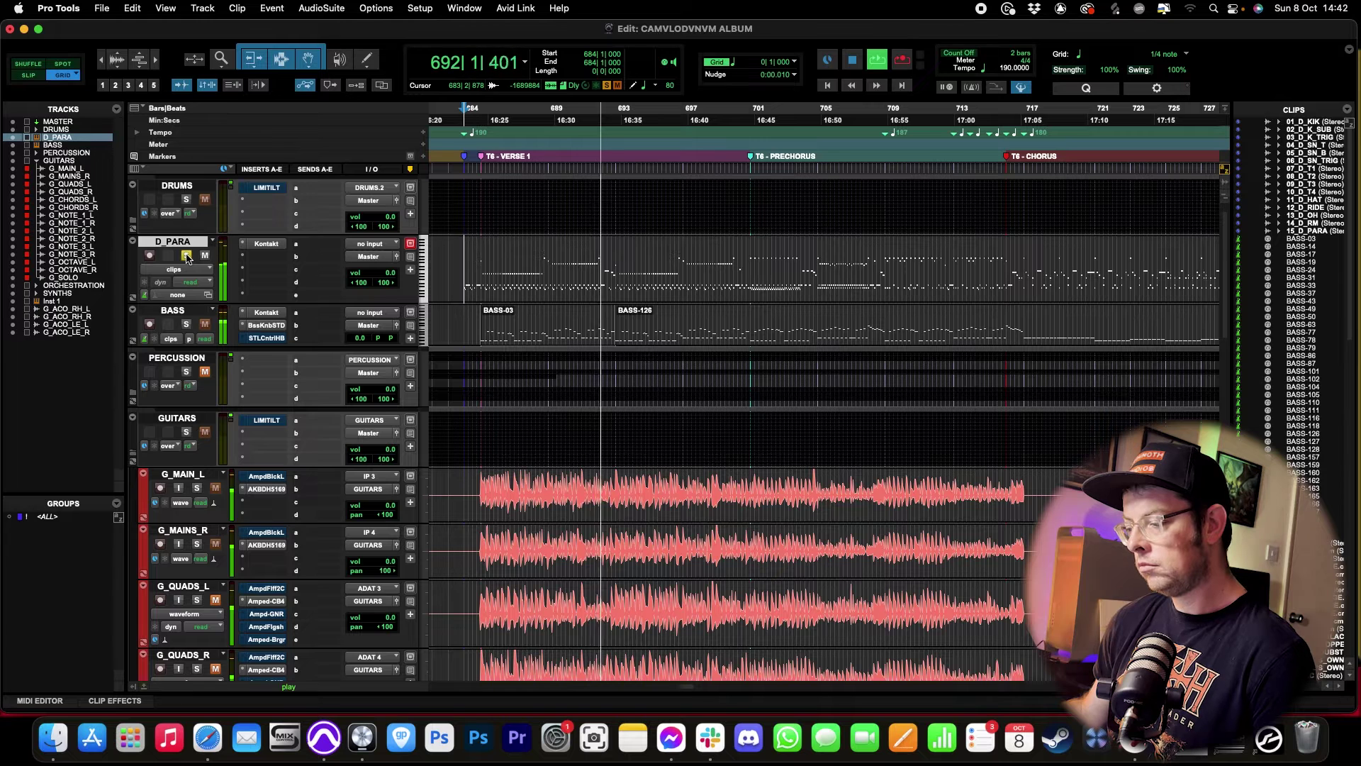
key("space")
- Solo the BASS track too, check its BassKnob STD amp, and play the drums and bass together
left_click(186, 324)
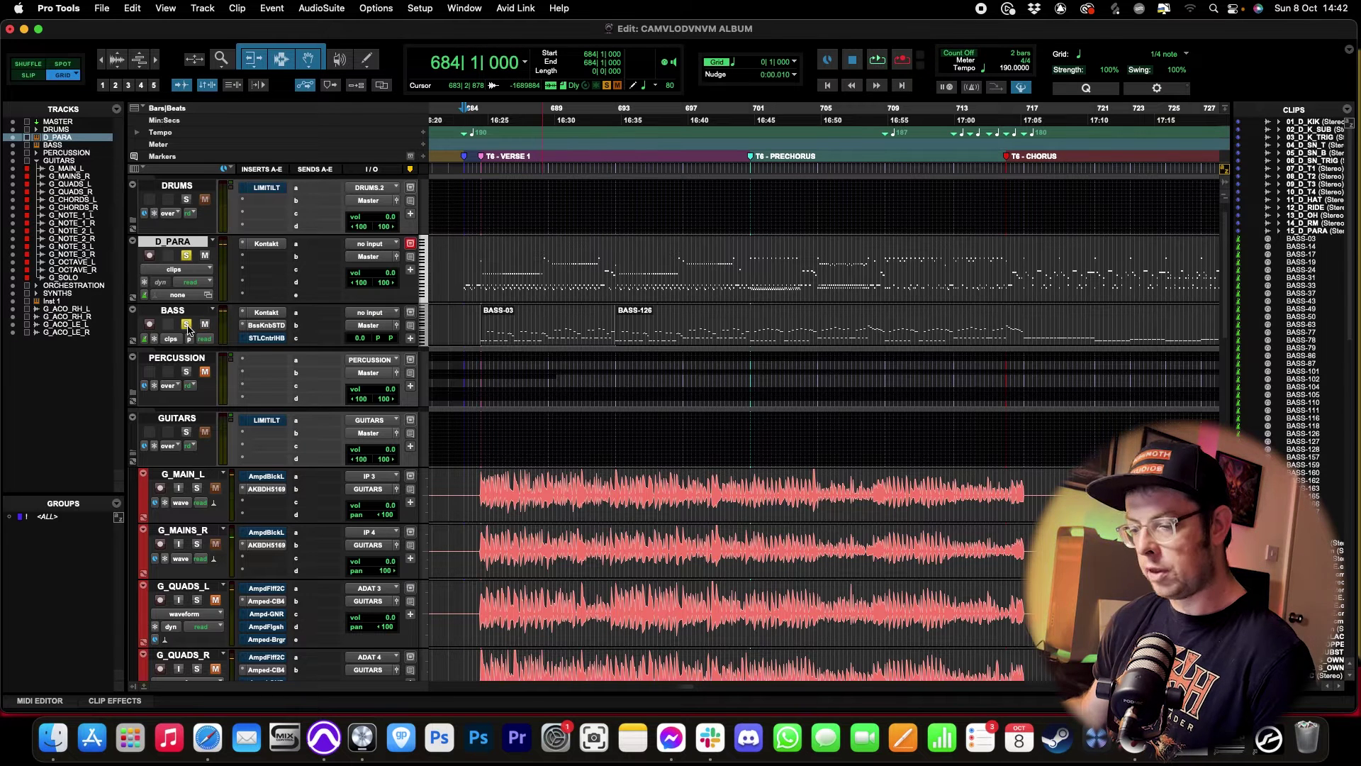
left_click(266, 312)
left_click(267, 325)
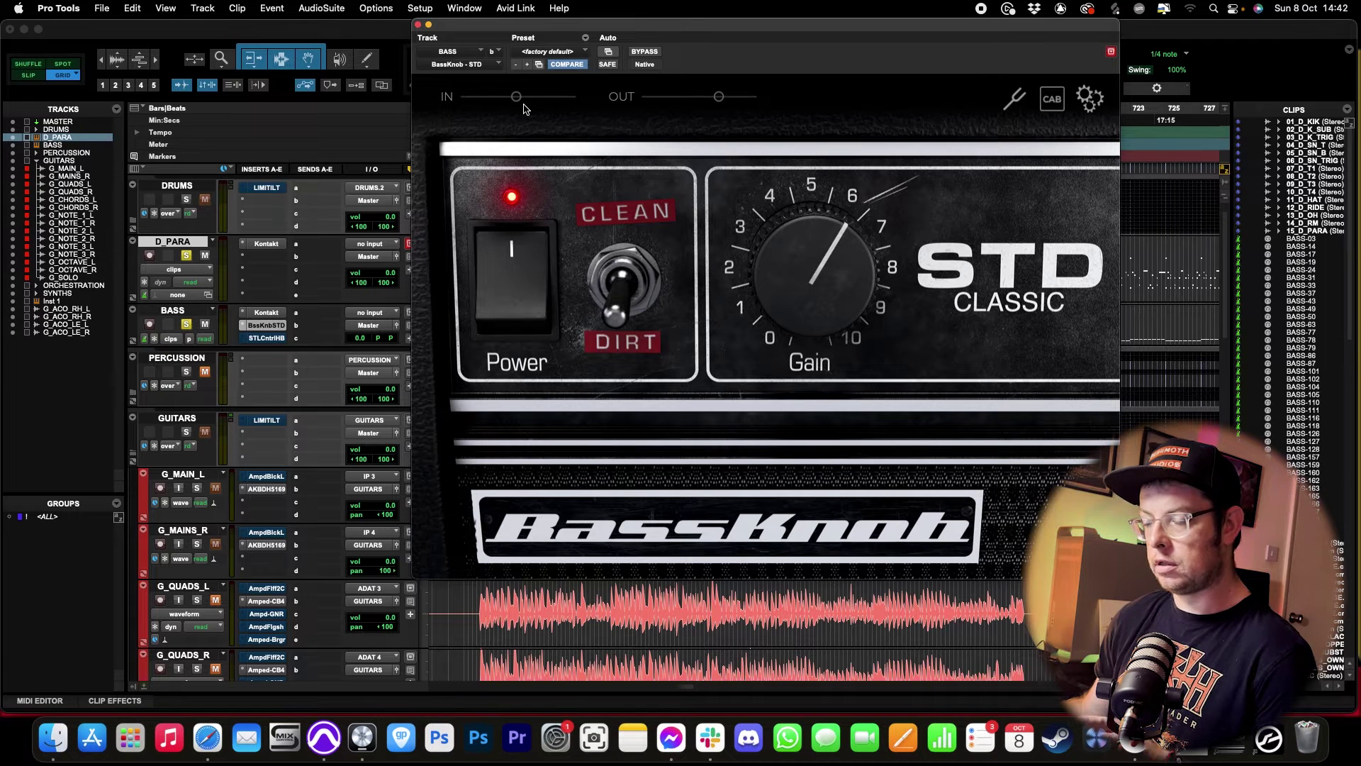
left_click(418, 25)
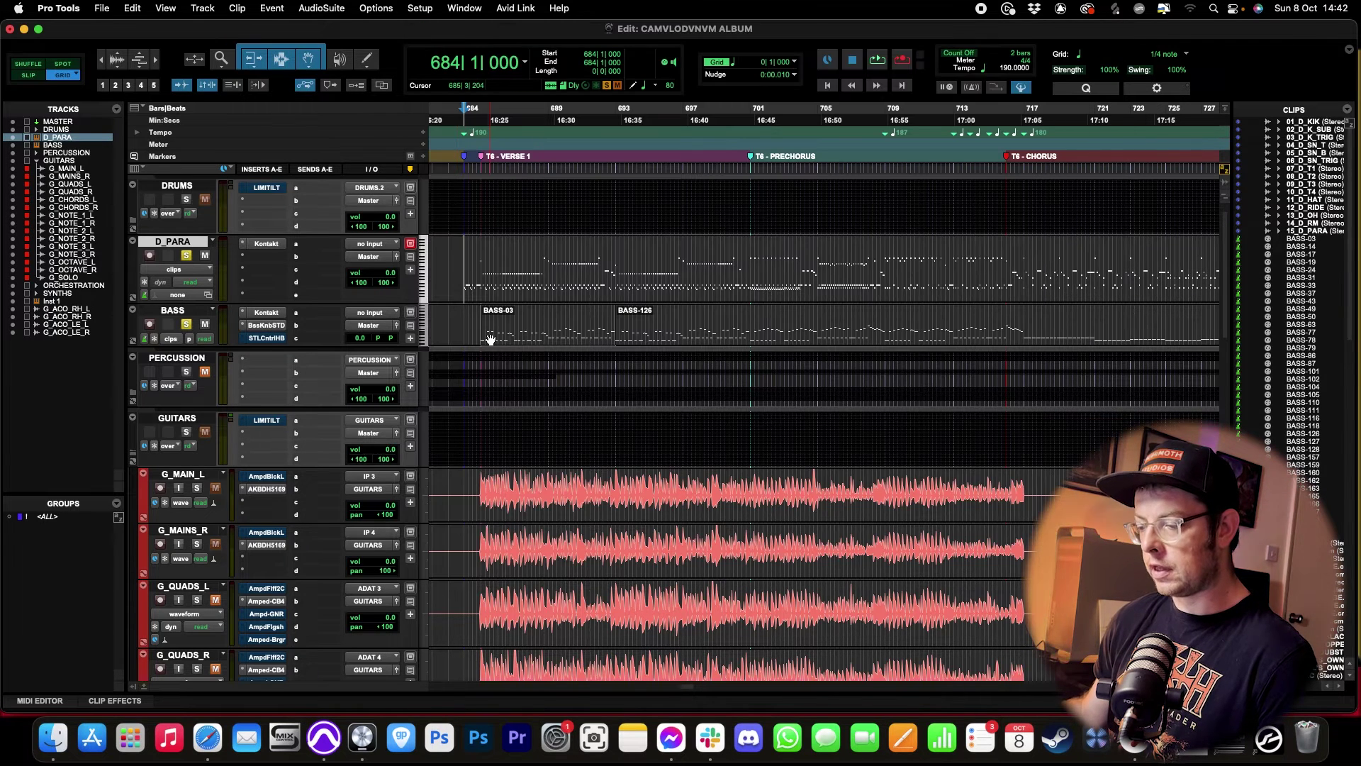
key("space")
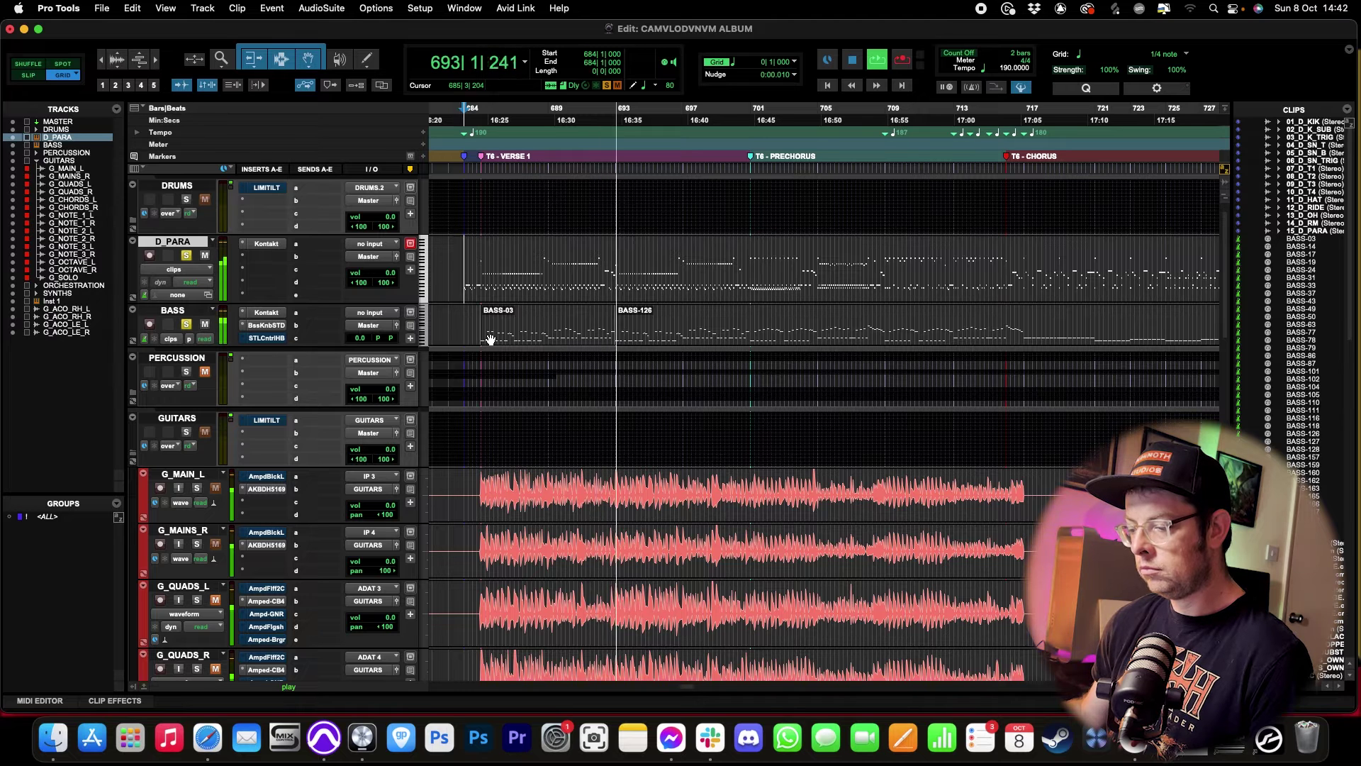
key("space")
- Add G_MAIN_L and G_MAINS_R to the solo, check the AmpKnob BDH 5169 amp, and play drums, bass and guitars together
left_click(197, 488)
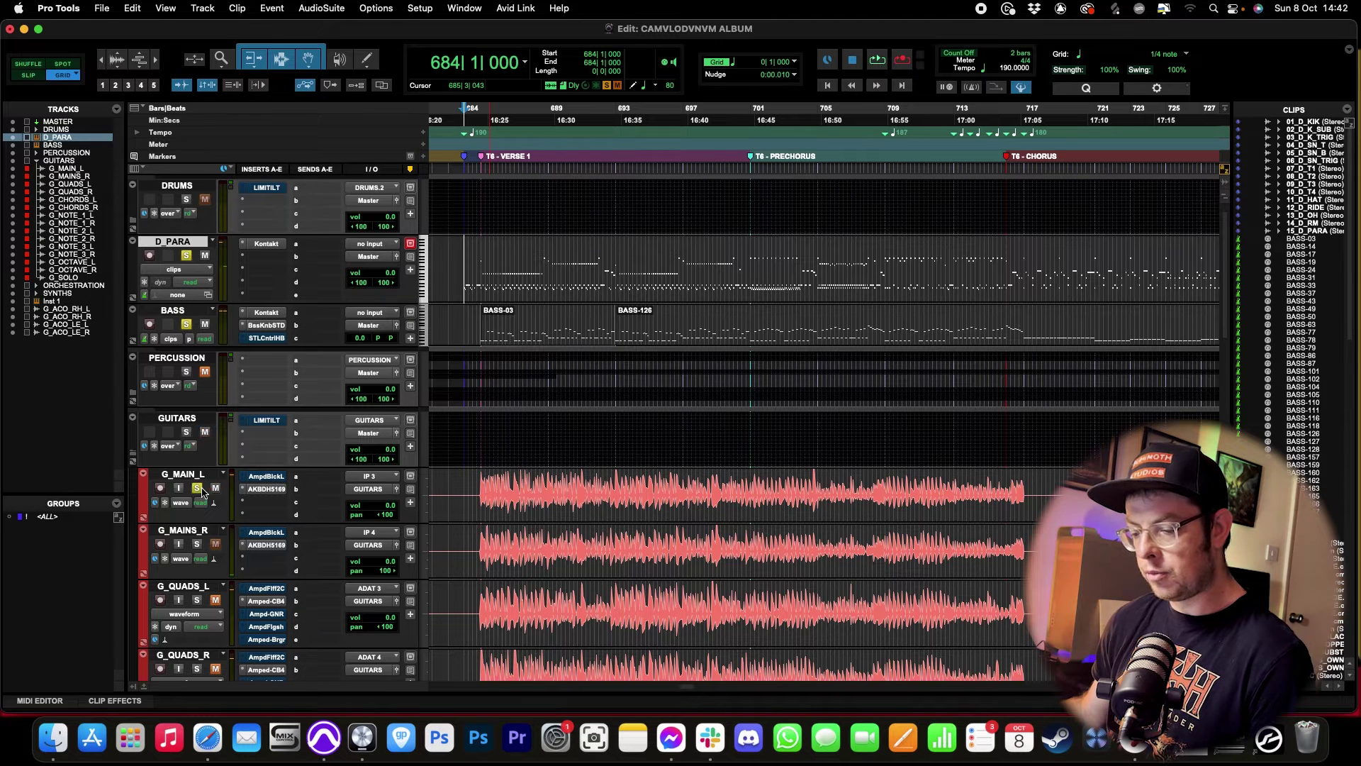
left_click(197, 544)
left_click(267, 490)
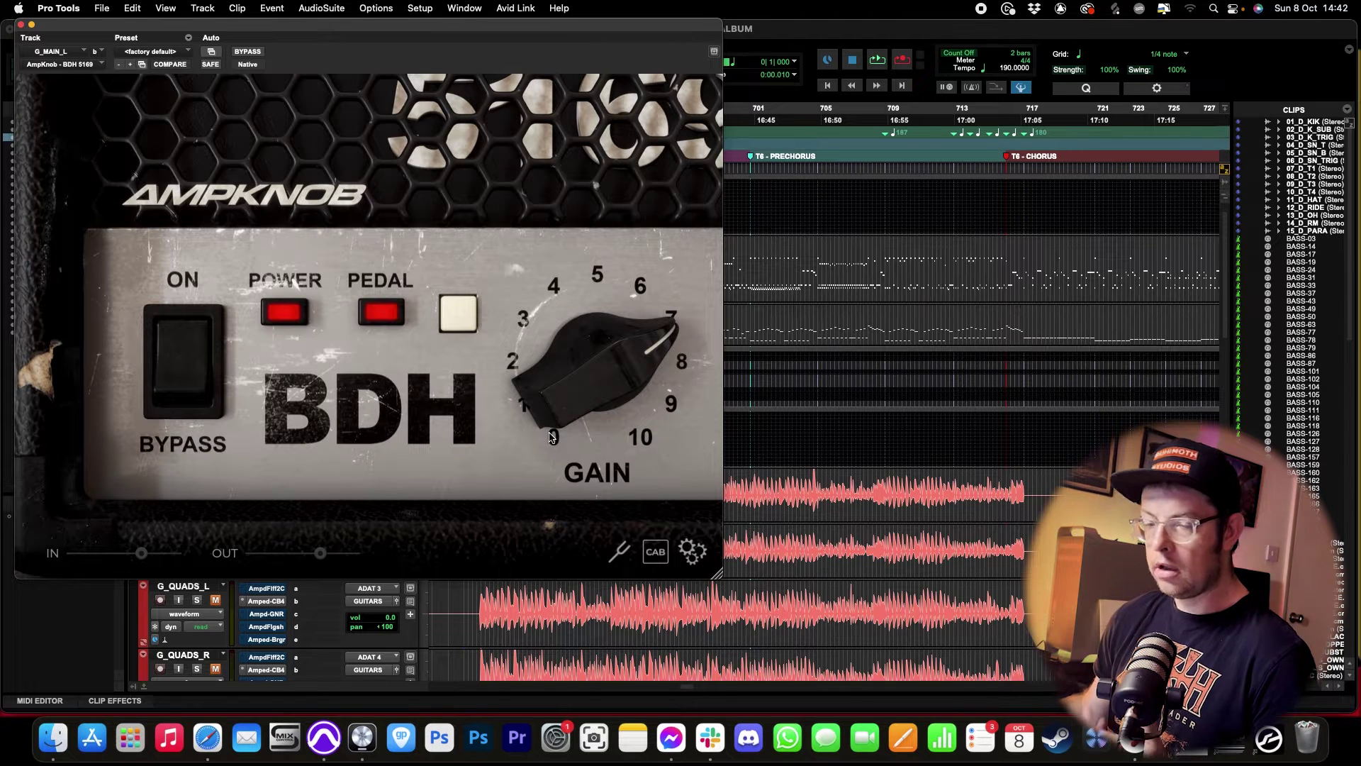
mouse_move(552, 437)
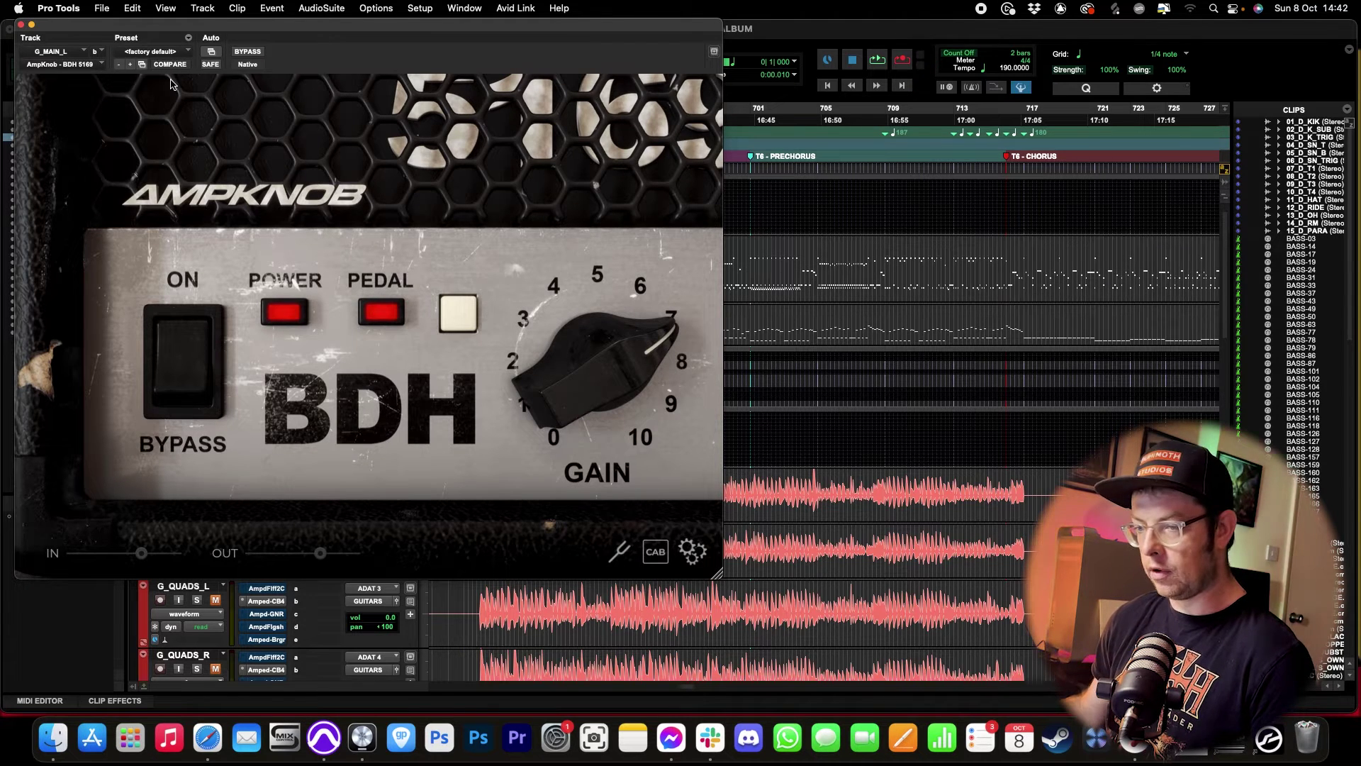
key("super+w")
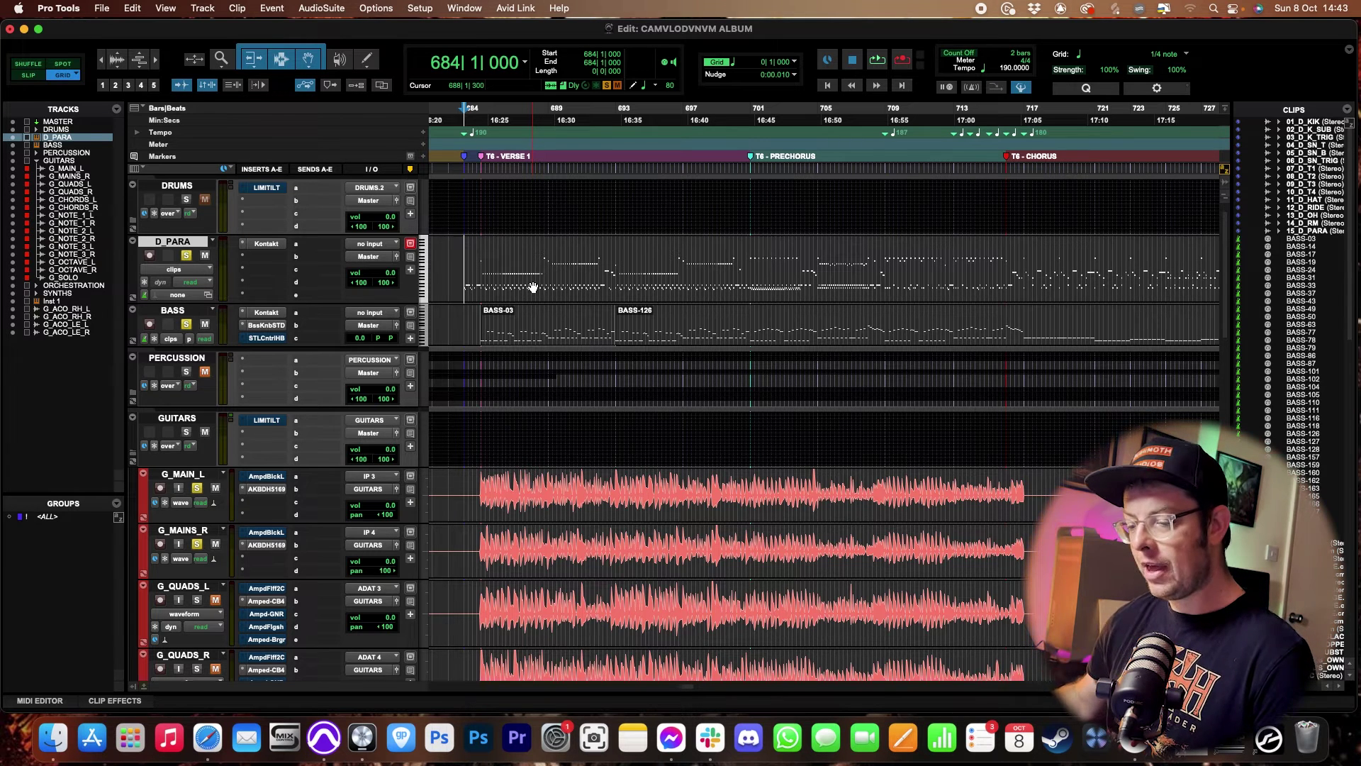
key("space")
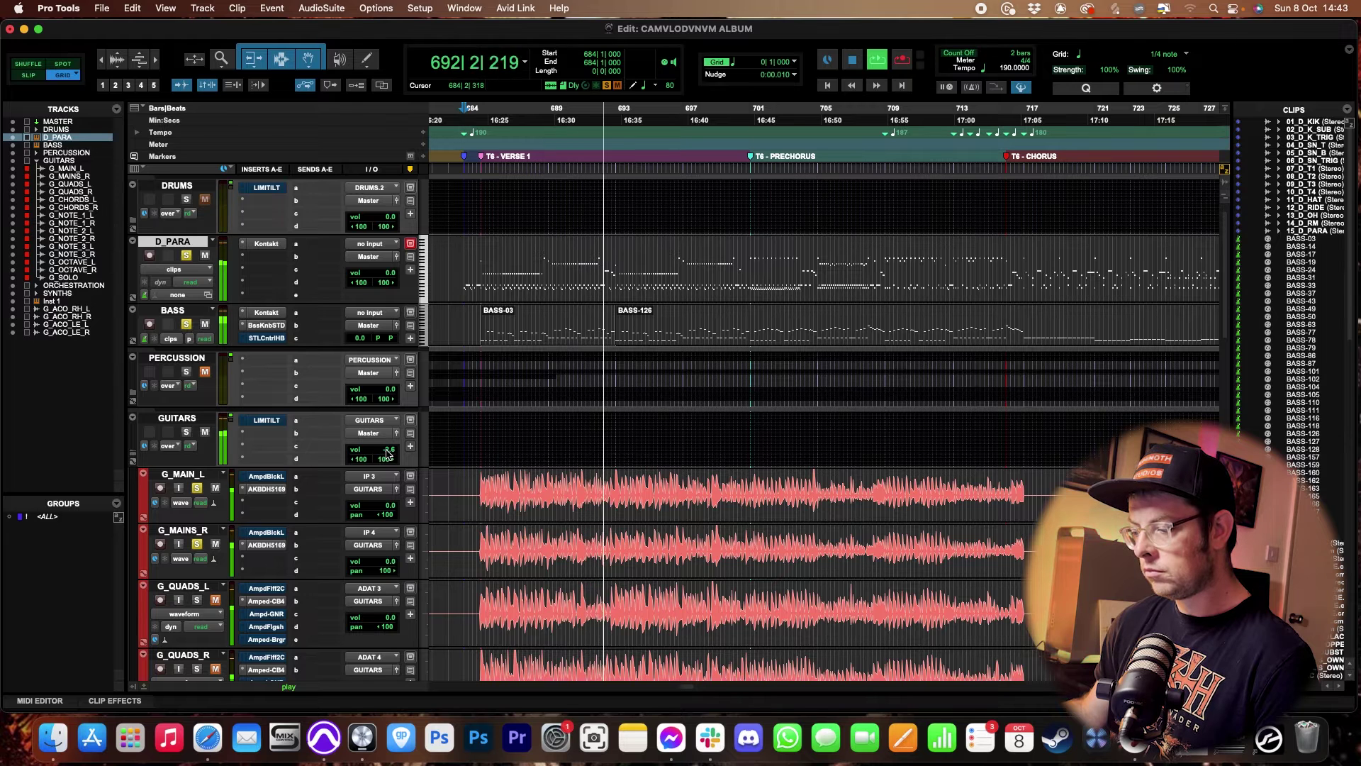
key("space")
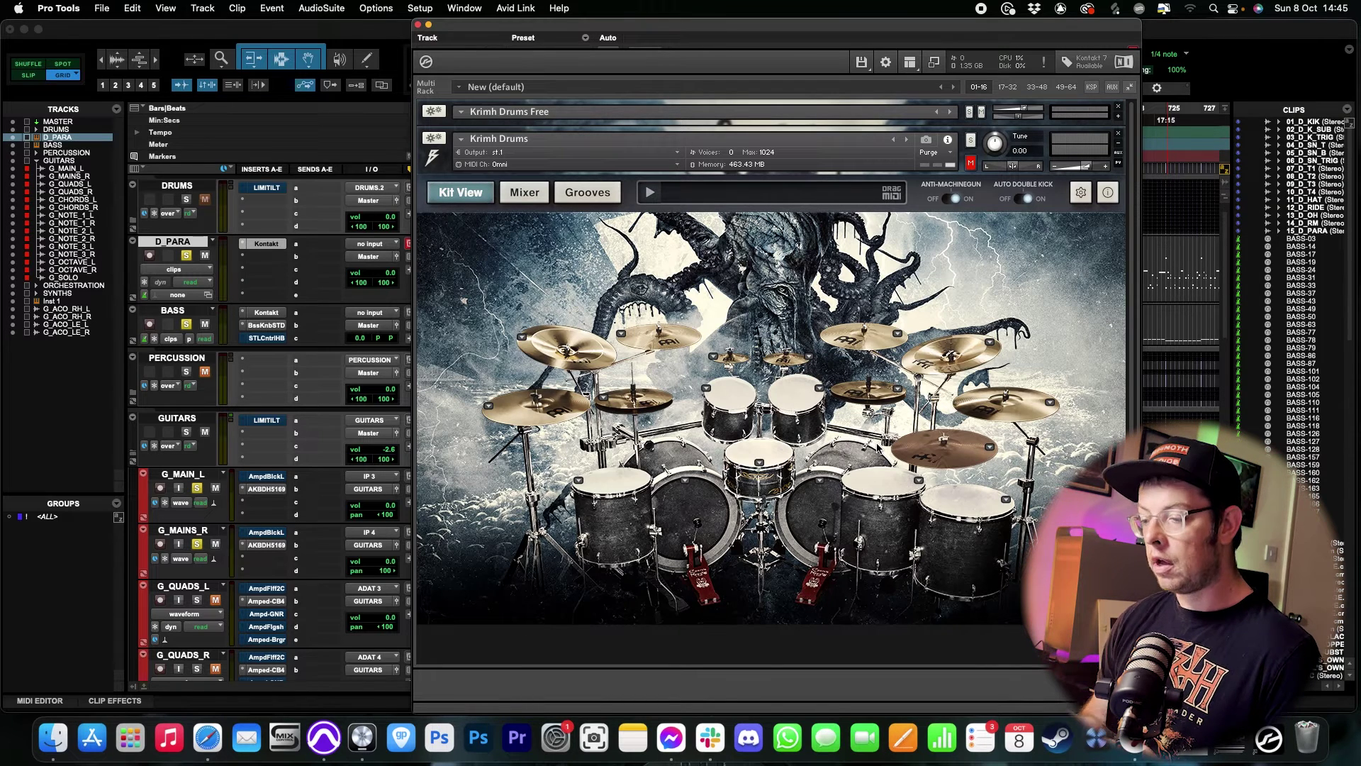
- Collapse the Krimh Drums instrument, move the Kontakt window clear of the tracks, and play the drums using Krimh Drums Free
left_click(629, 146)
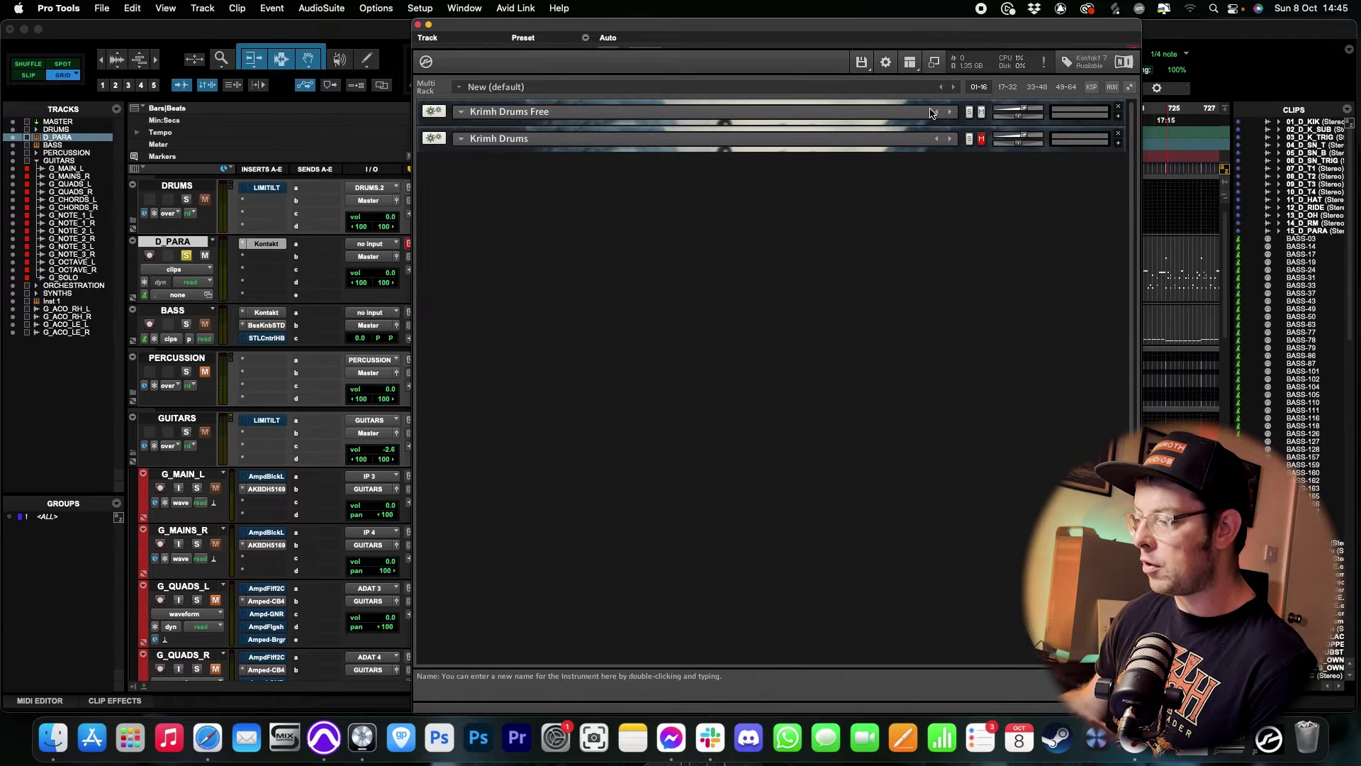
left_click_drag(837, 32, 945, 34)
key("space")
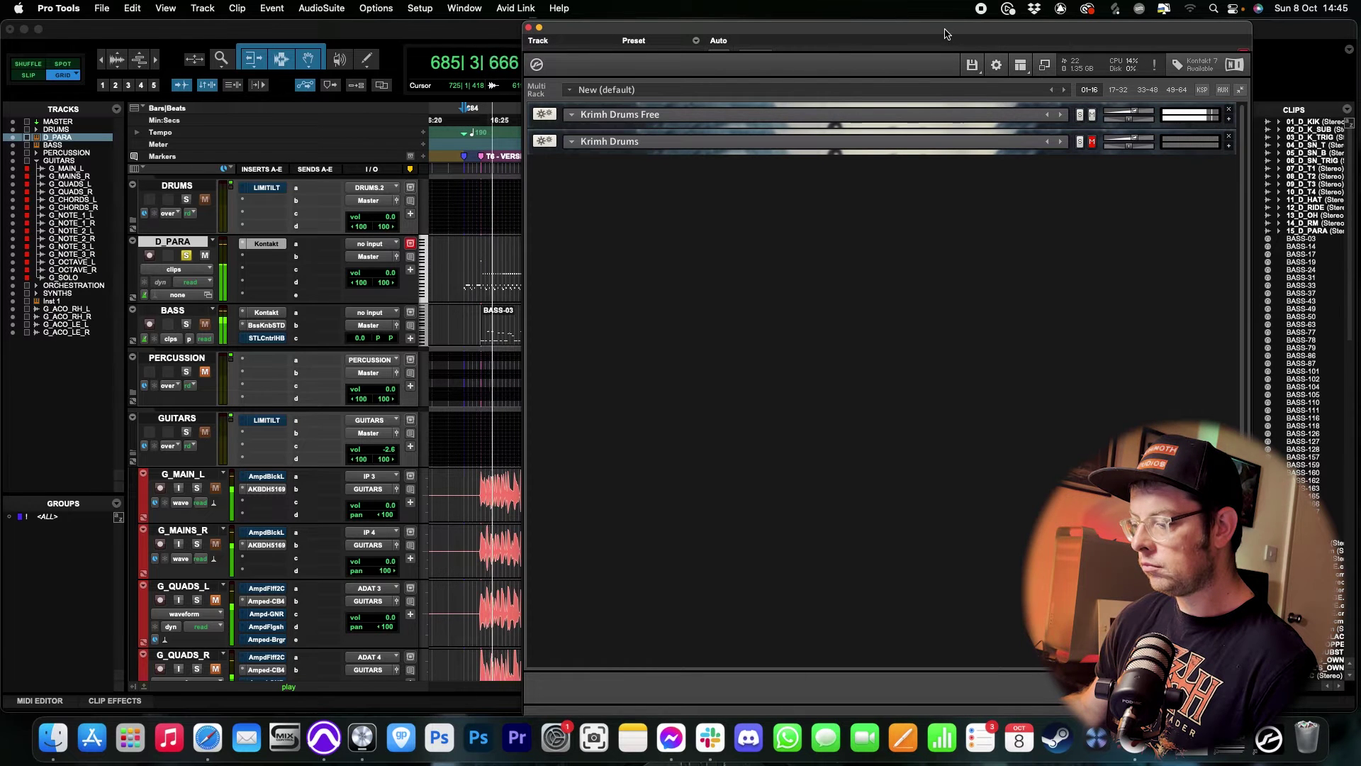
key("space")
- Mute Krimh Drums Free, unmute Krimh Drums, and play the same drum passage for comparison
left_click(1092, 114)
left_click(1092, 142)
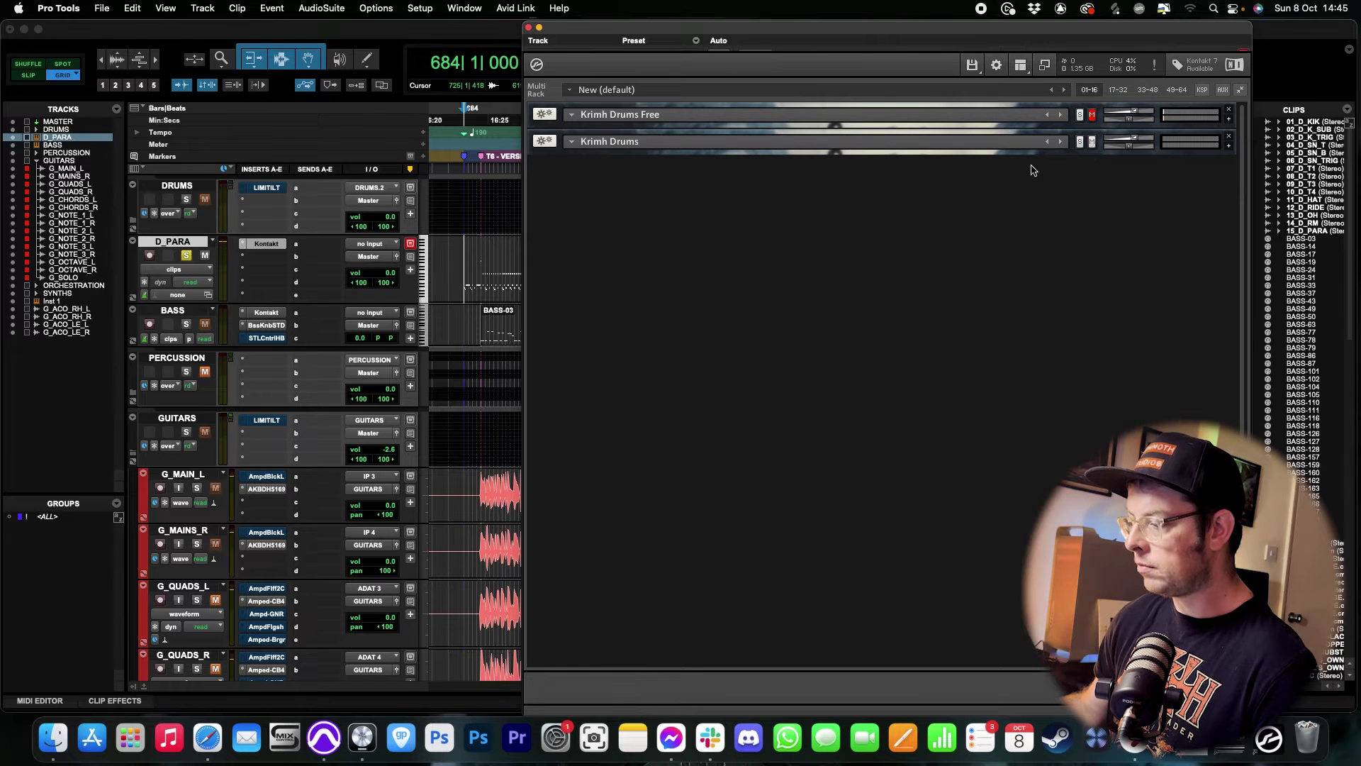
key("space")
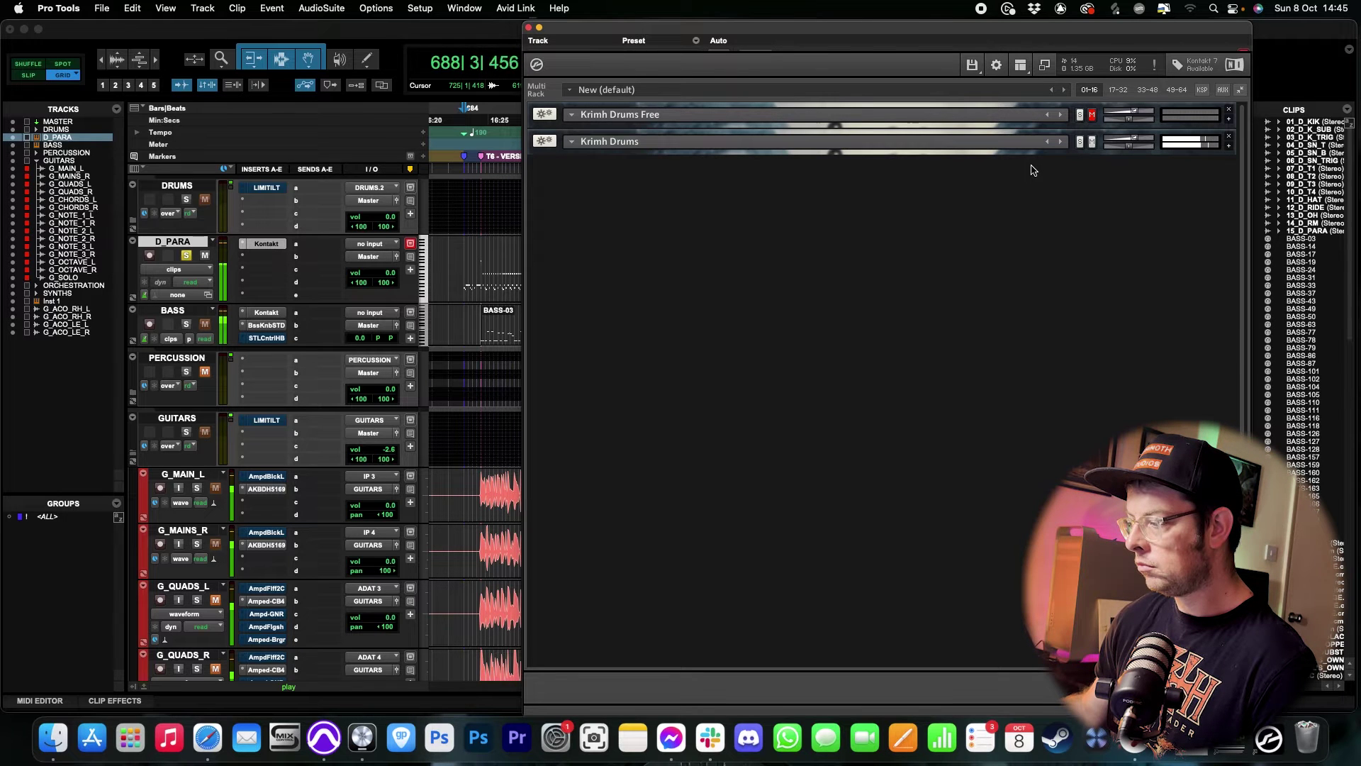
key("space")
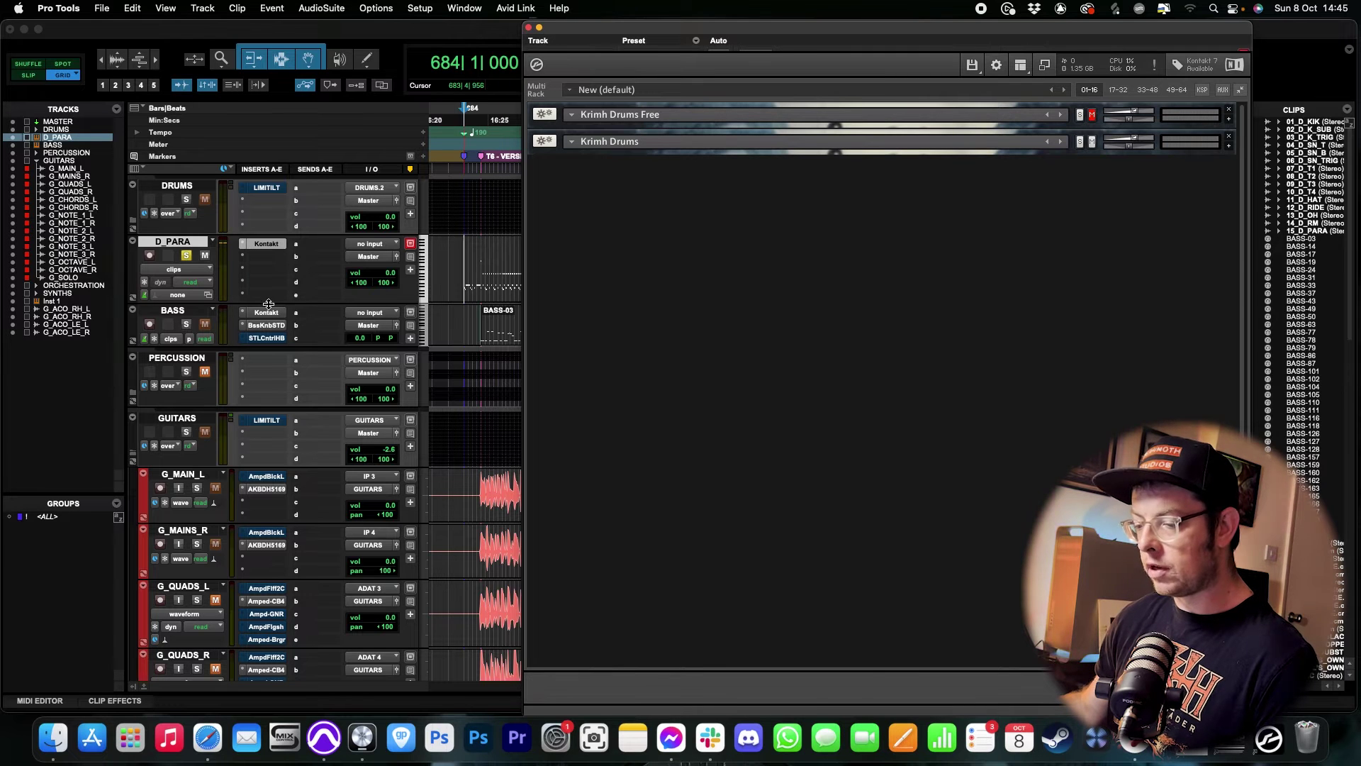
- Solo BASS, G_MAIN_L and G_MAINS_R with the drums, switch back to Krimh Drums Free, and play the passage
left_click(187, 325)
left_click(197, 488)
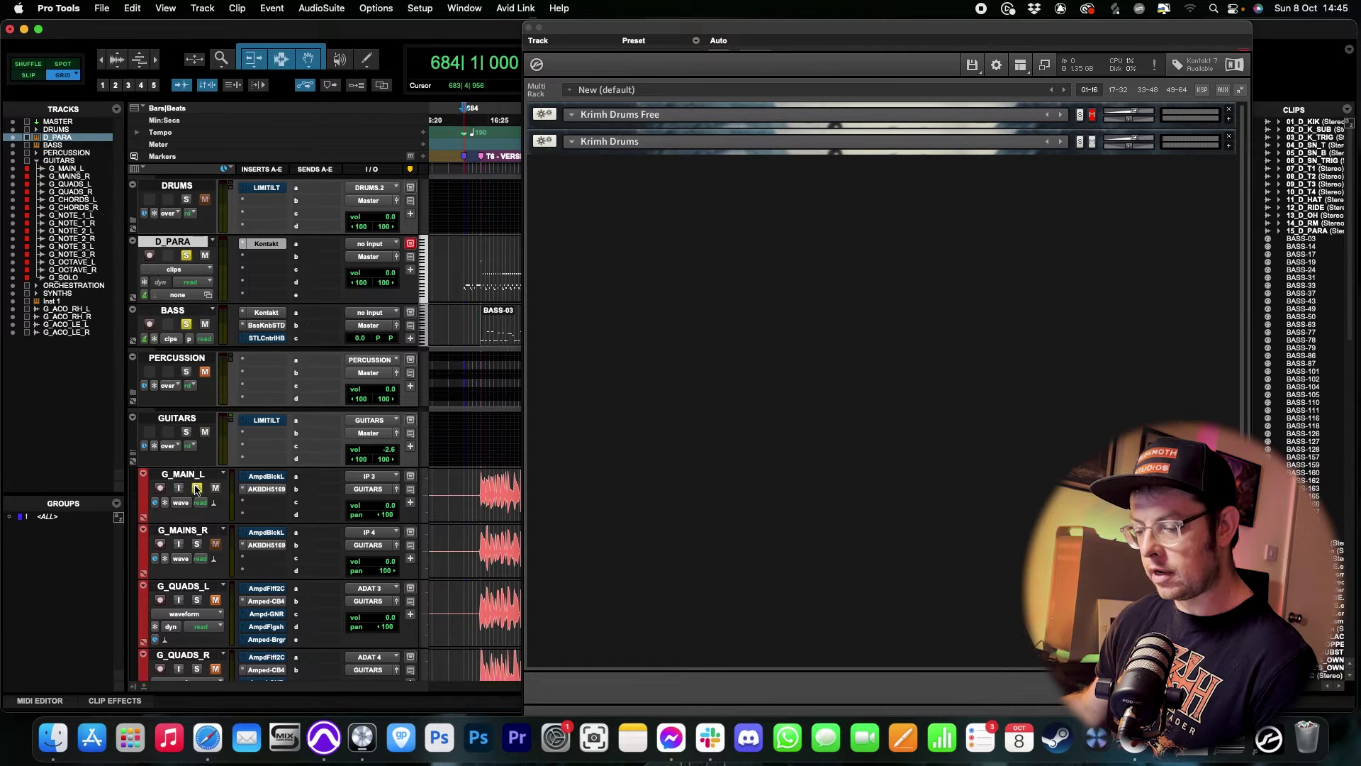
left_click(197, 544)
left_click(1092, 115)
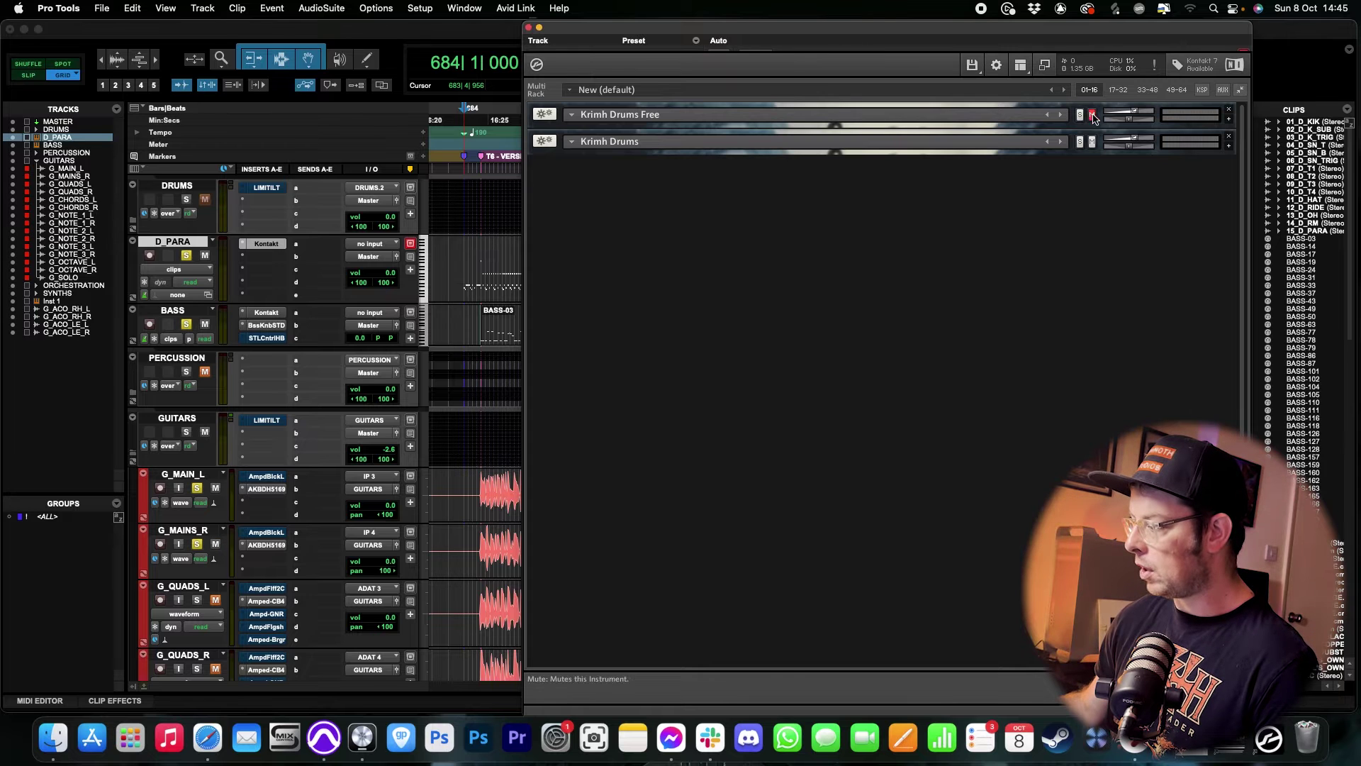
key("space")
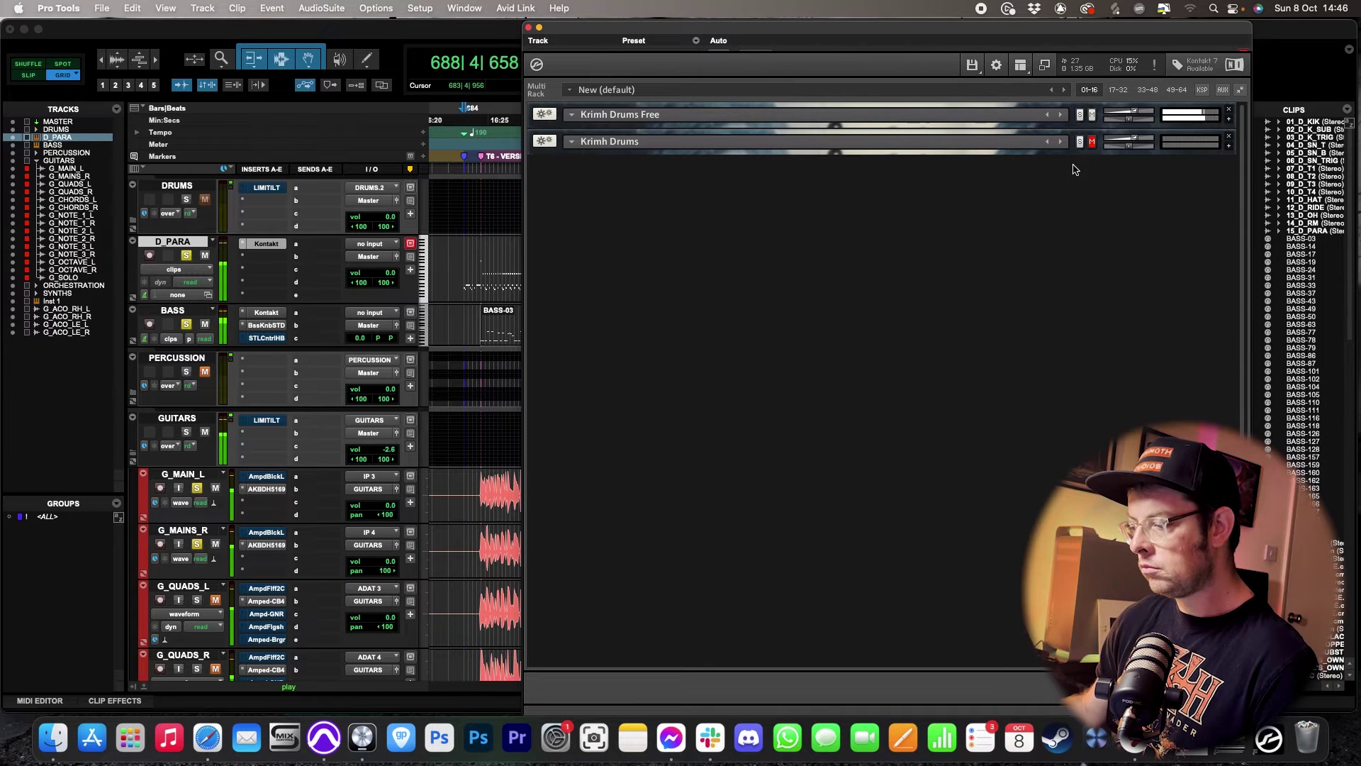
key("space")
- Switch the active kit from Krimh Drums Free to Krimh Drums and replay the passage with bass and guitars
left_click(1093, 141)
left_click(1092, 114)
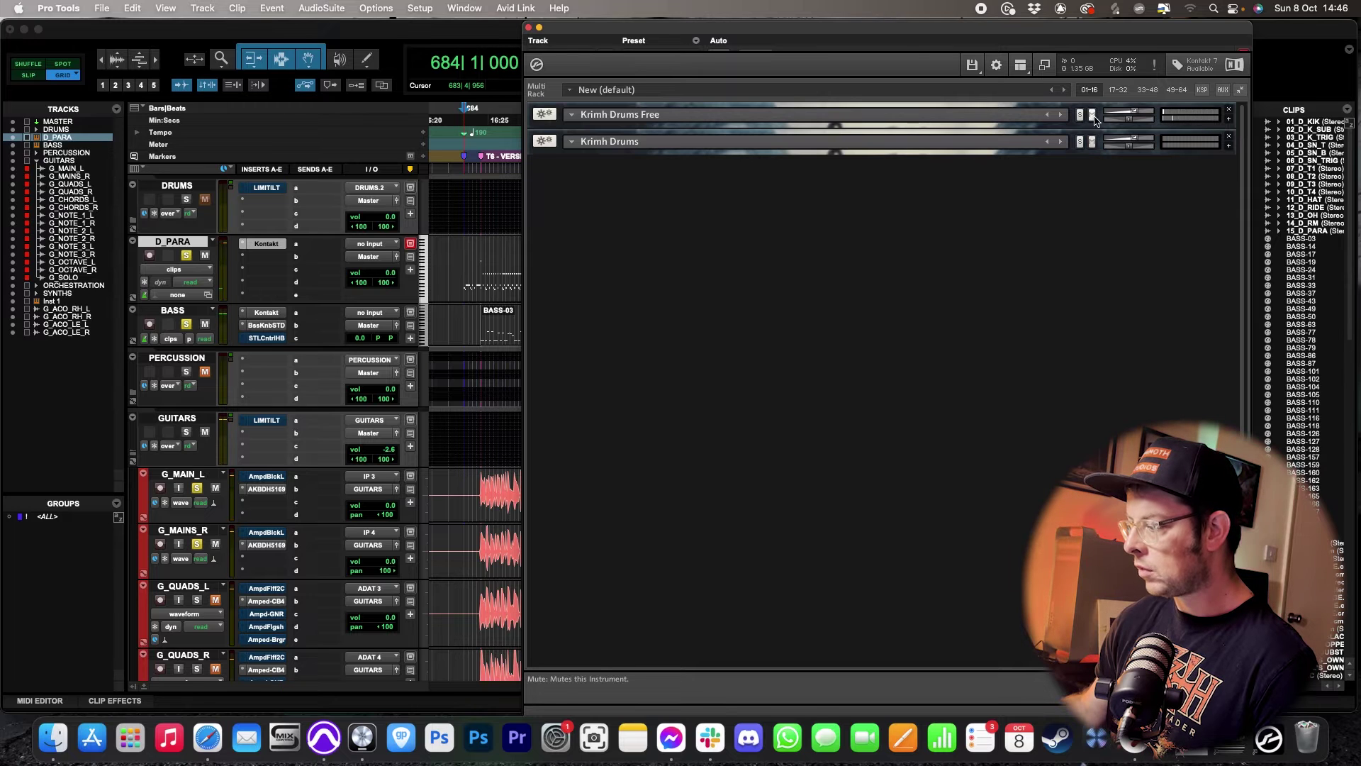
key("space")
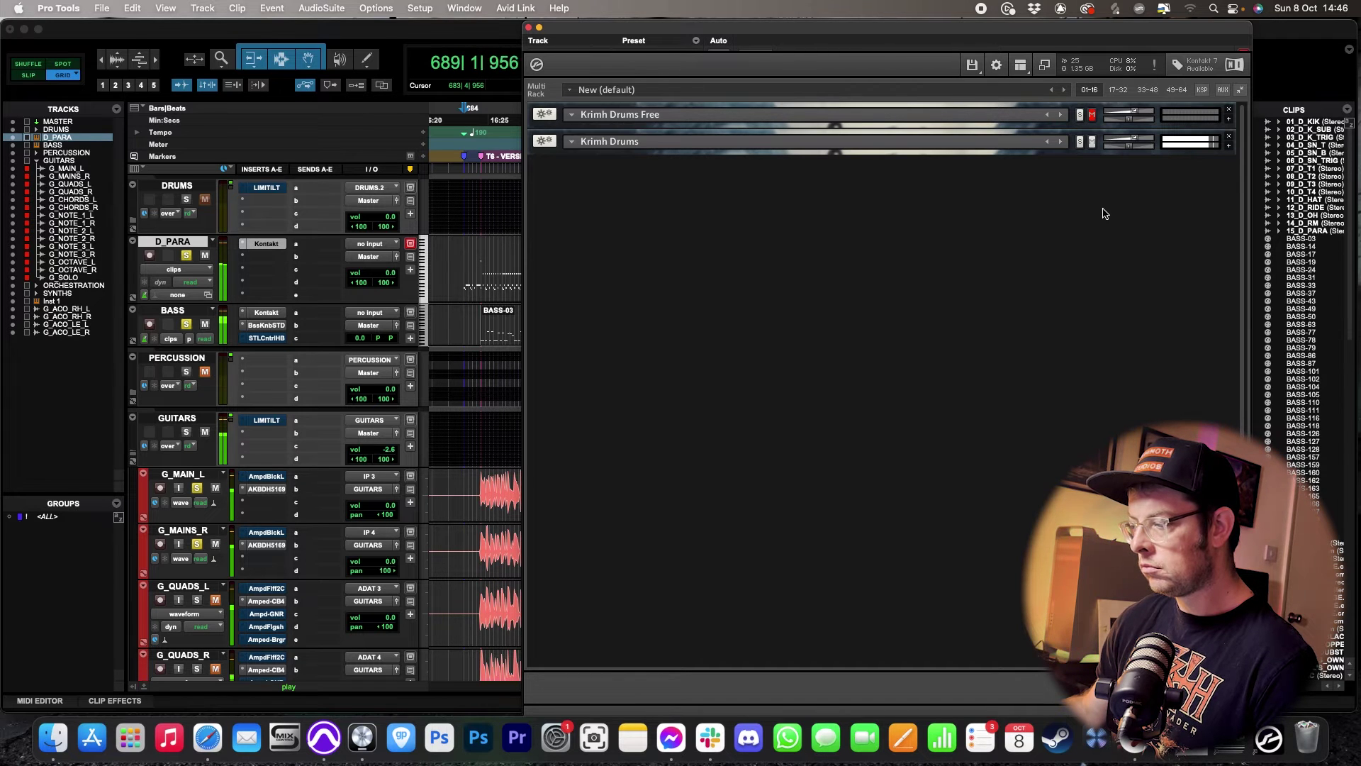
key("space")
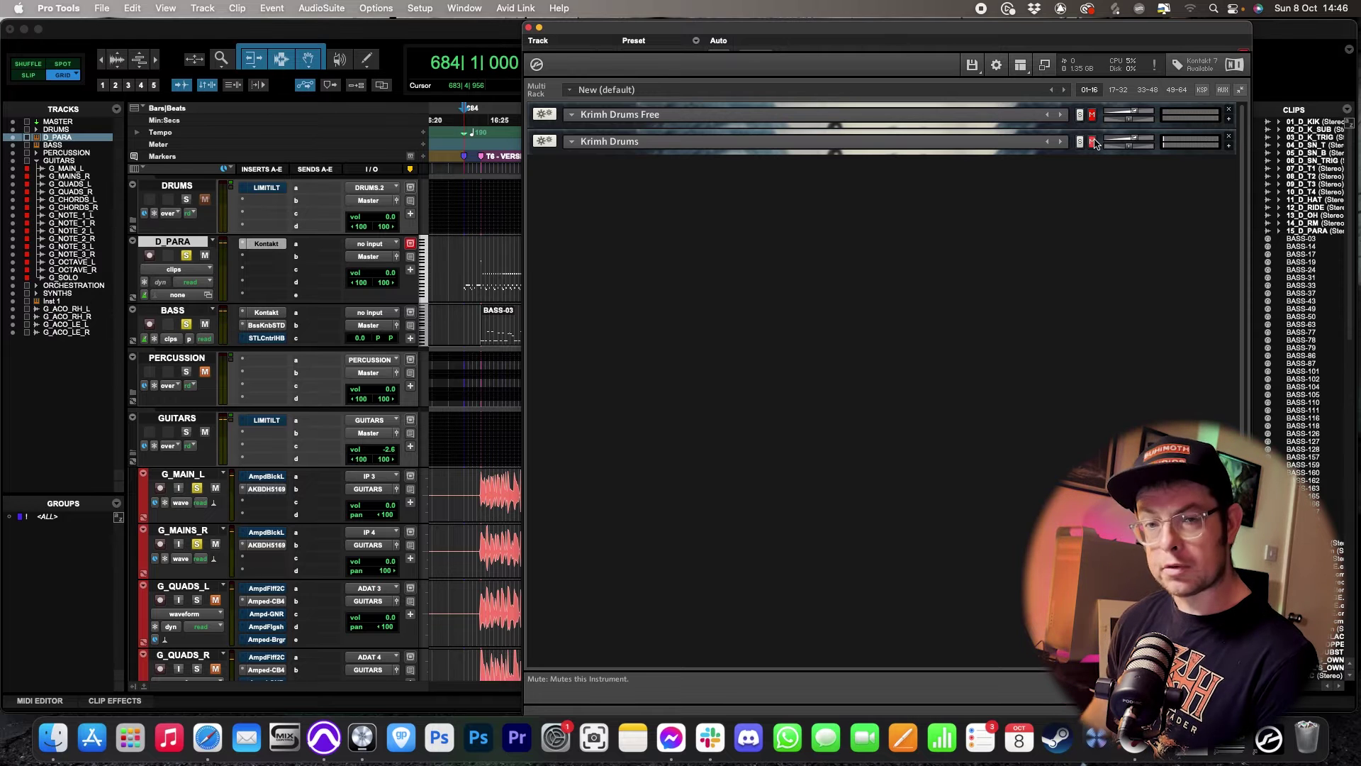